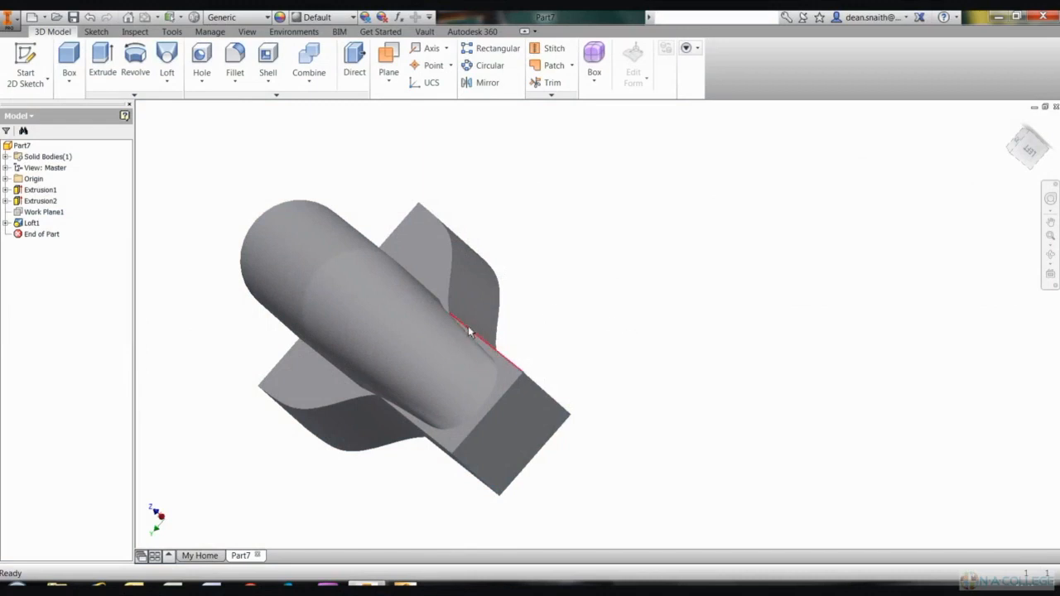
# - Start a sketch on the wing's flat face and draw a rectangle about 28 by 14 mm overlapping the upper wing's curved outer edge
pyautogui.scroll(2, 277, 257)
pyautogui.keyDown('shift'); pyautogui.moveTo(291, 290); pyautogui.dragTo(578, 405, button='middle'); pyautogui.keyUp('shift')
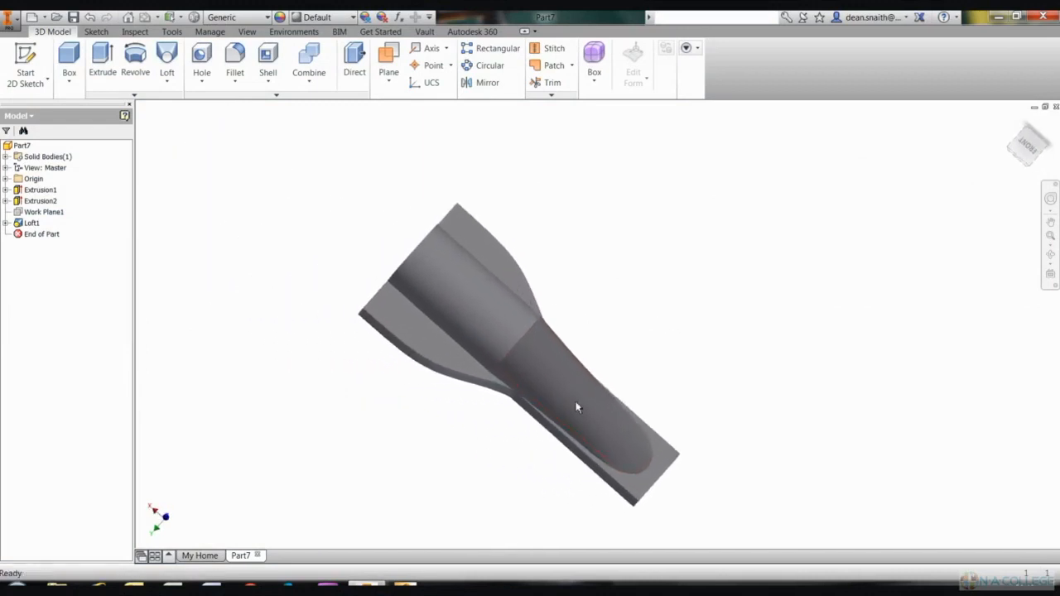
pyautogui.click(408, 327)
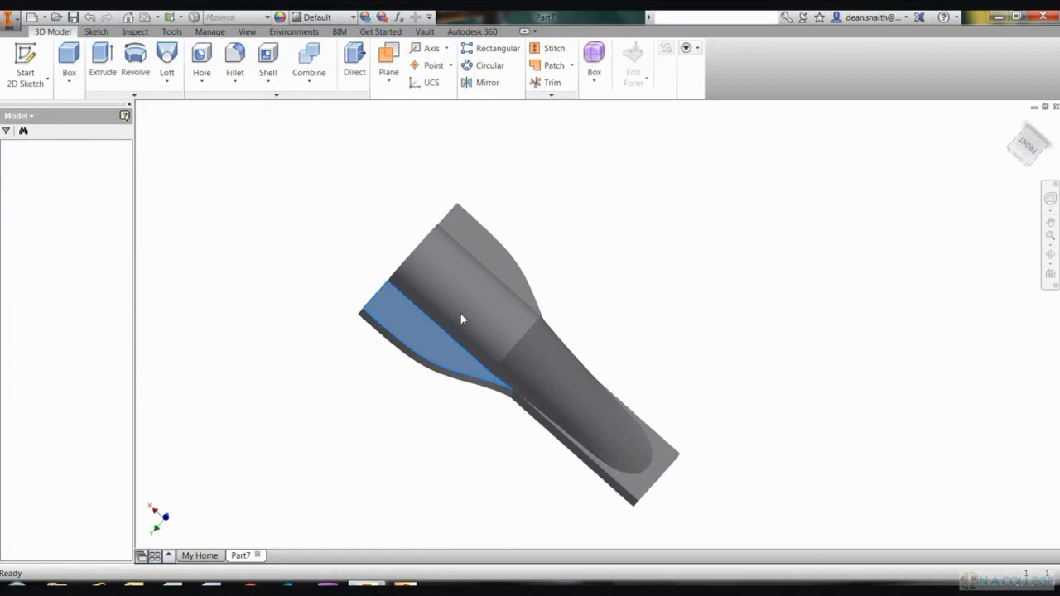
pyautogui.press('s')
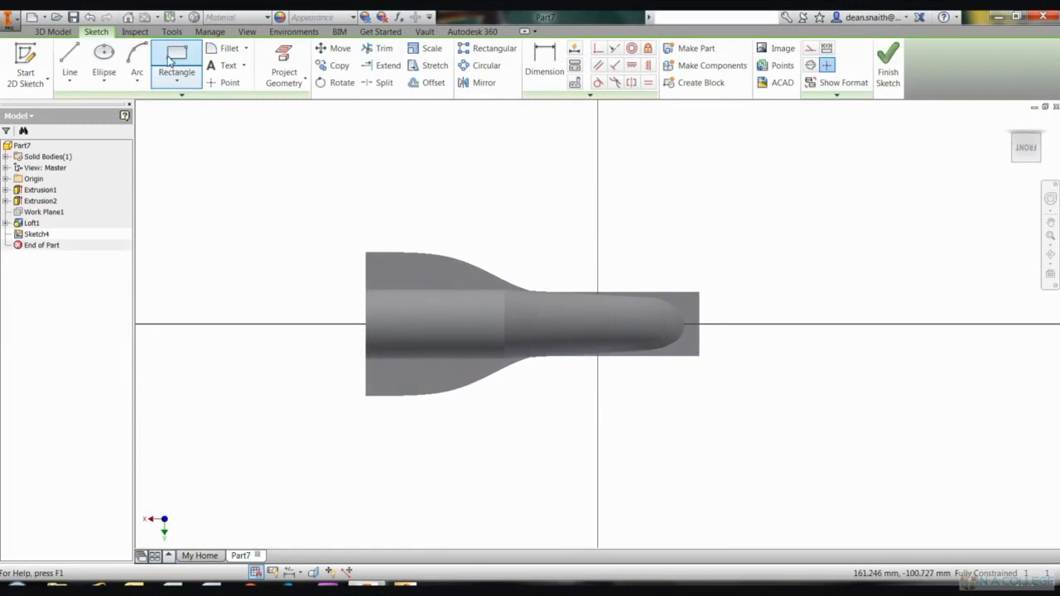
pyautogui.click(171, 60)
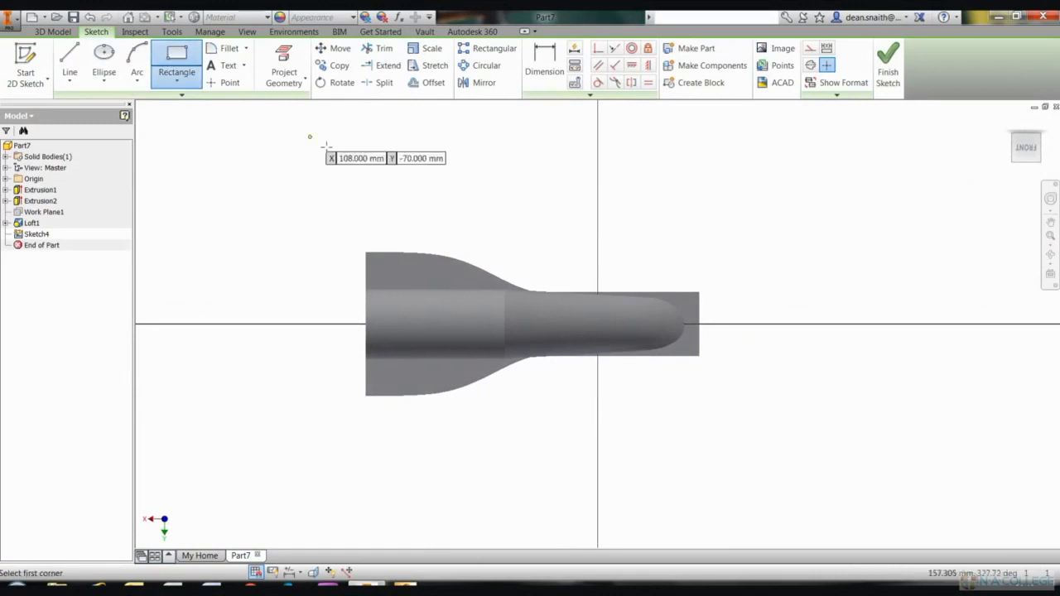
pyautogui.click(381, 244)
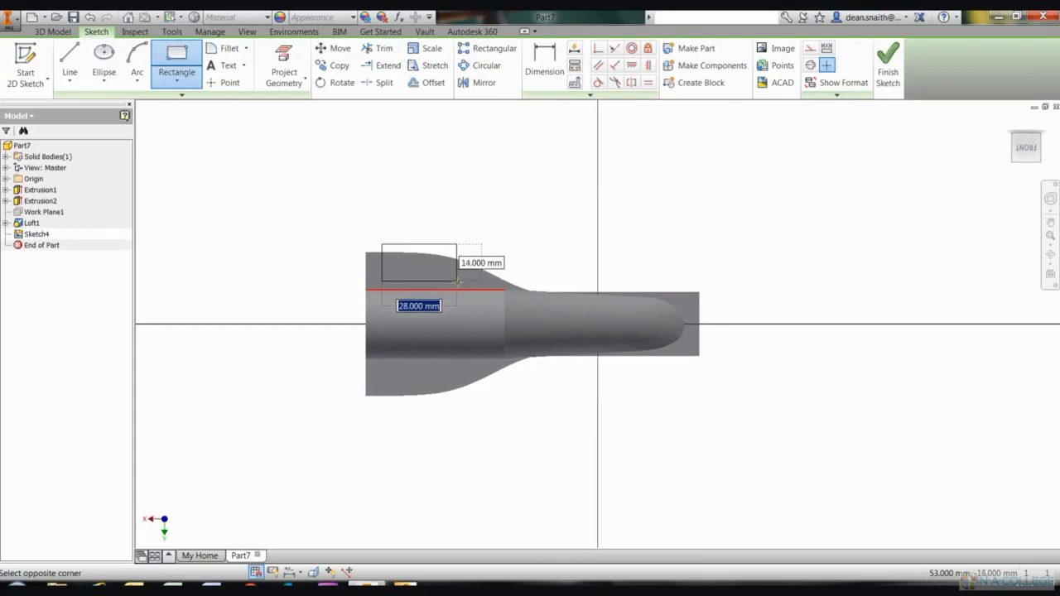
pyautogui.click(456, 282)
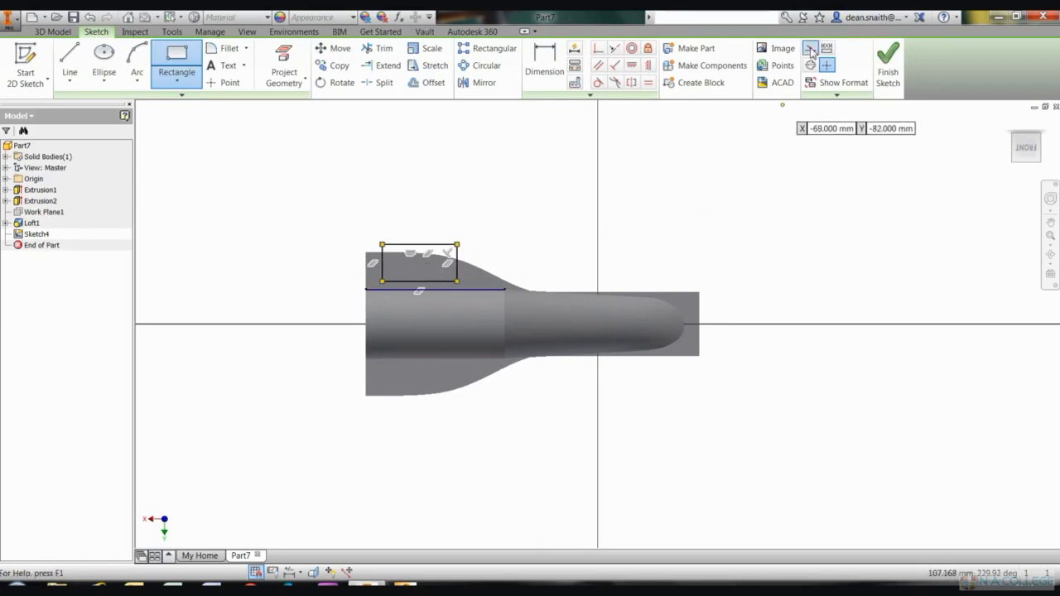
# - Draw a horizontal construction centerline along the X axis, extending past both ends of the body
pyautogui.click(811, 50)
pyautogui.click(811, 66)
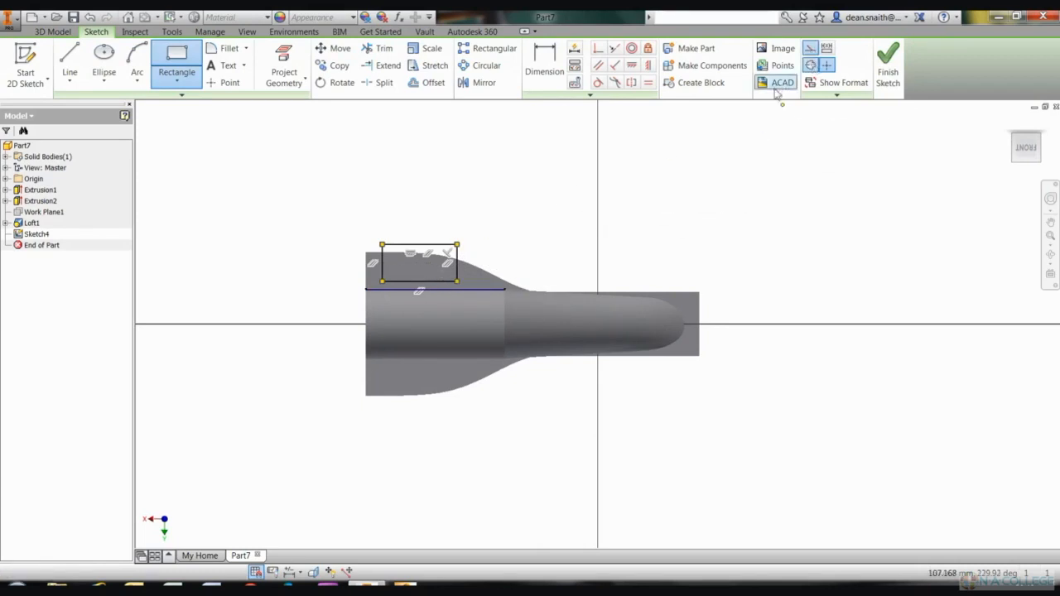
pyautogui.click(70, 65)
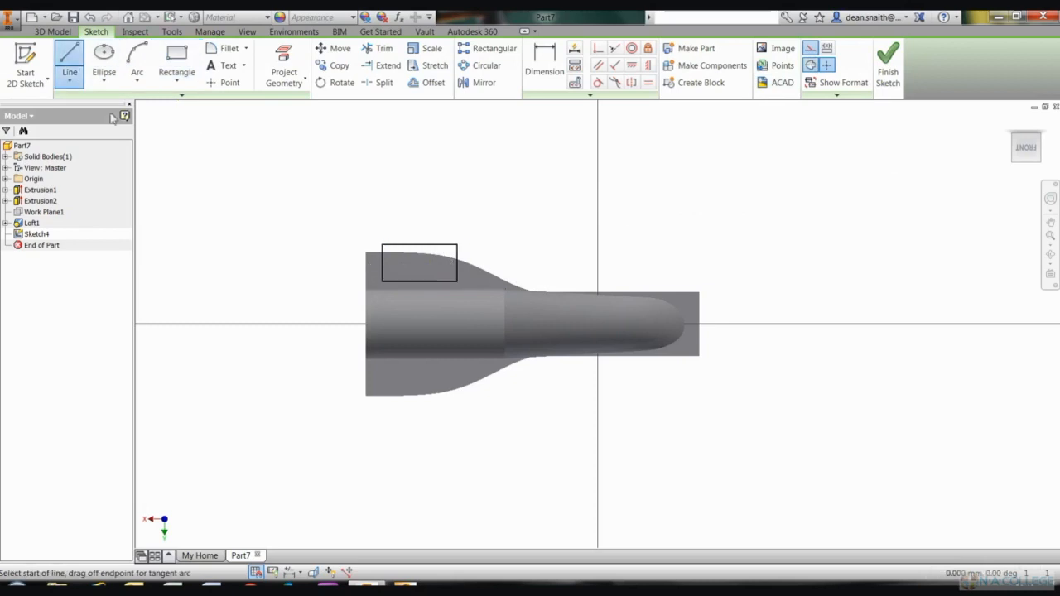
pyautogui.click(293, 326)
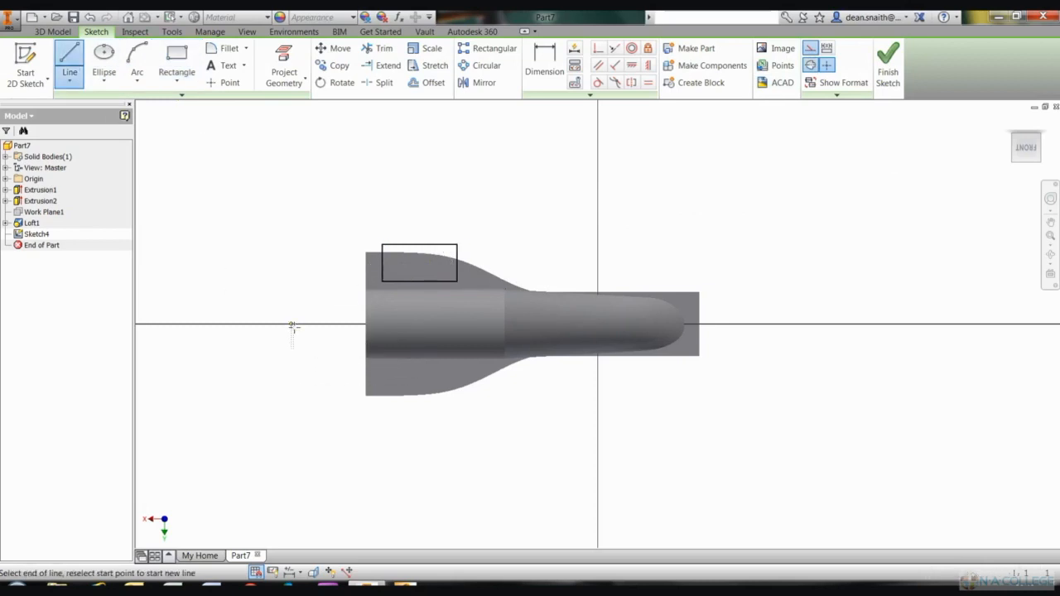
pyautogui.click(851, 323)
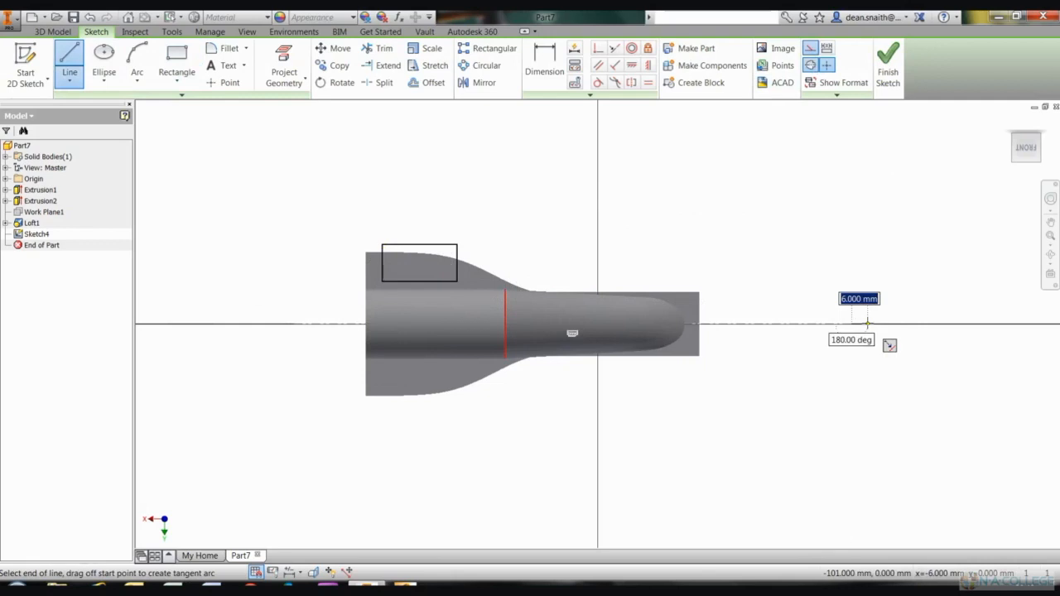
# - Mirror the rectangle about the horizontal centerline onto the opposite wing and finish the sketch
pyautogui.click(474, 84)
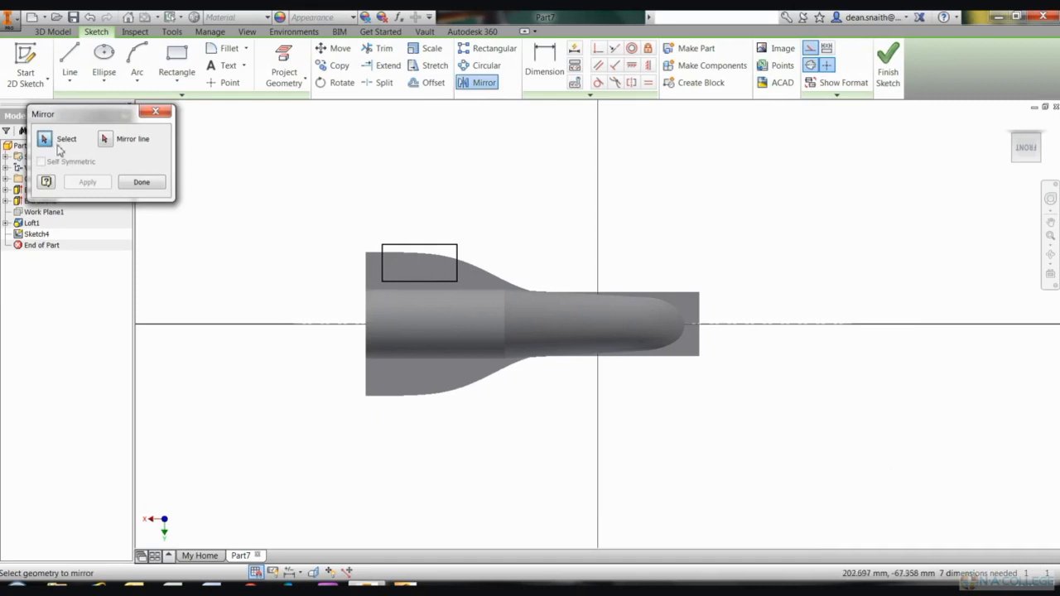
pyautogui.click(385, 274)
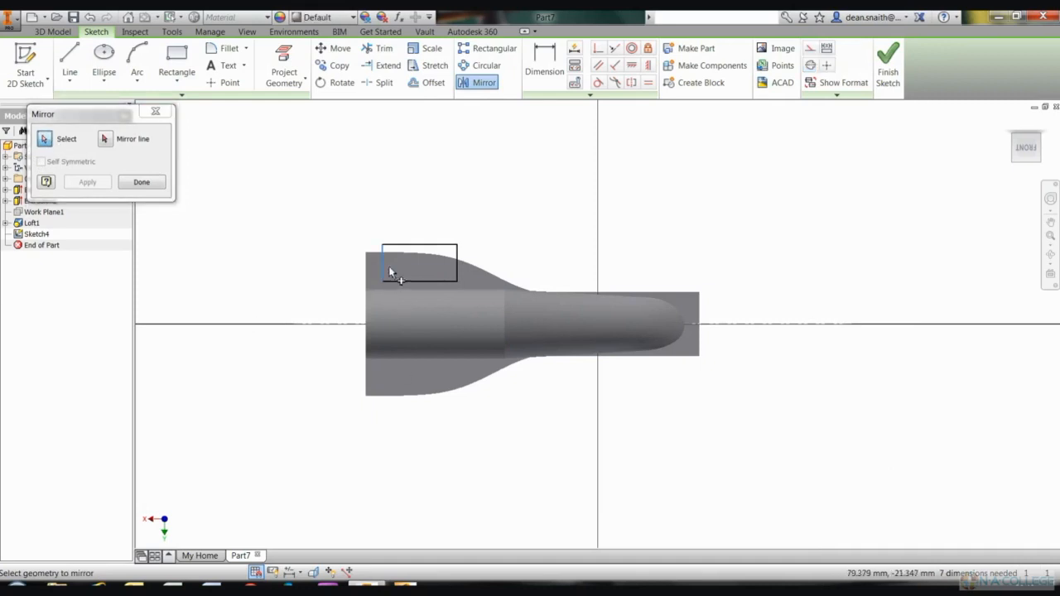
pyautogui.click(435, 246)
pyautogui.click(422, 280)
pyautogui.click(107, 140)
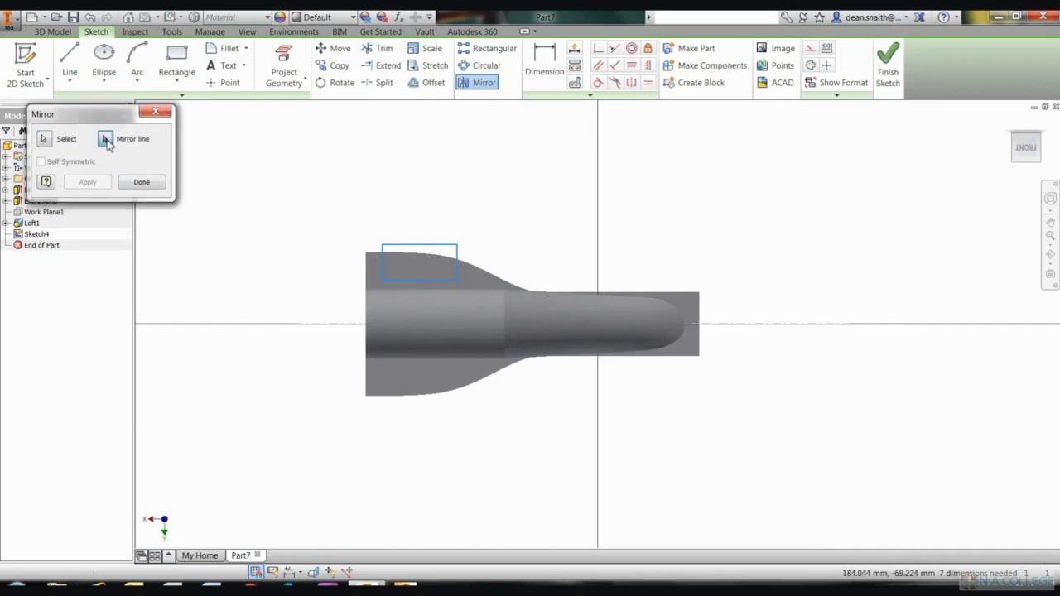
pyautogui.click(317, 324)
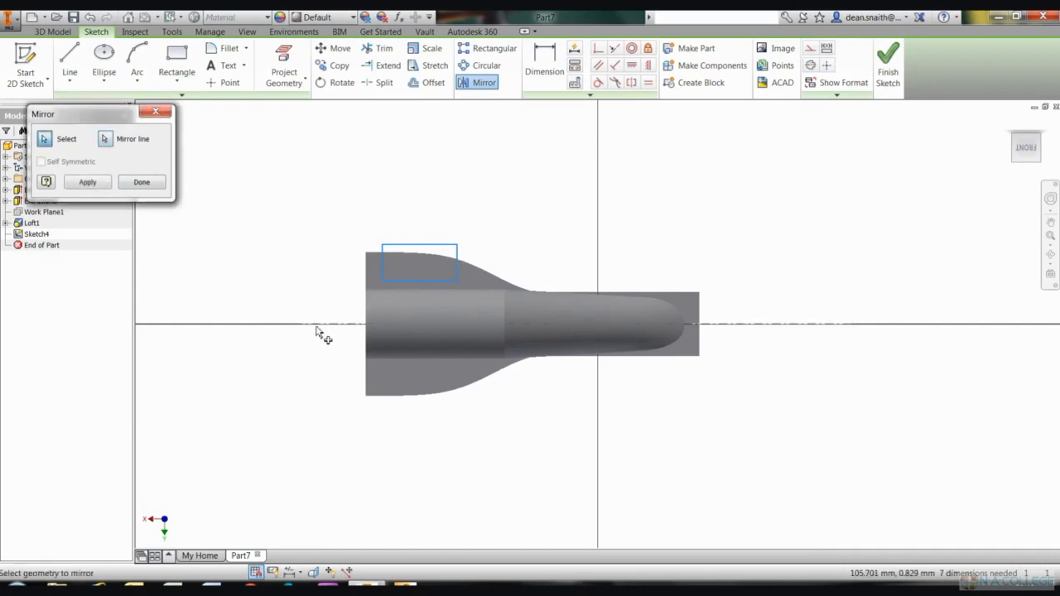
pyautogui.click(88, 182)
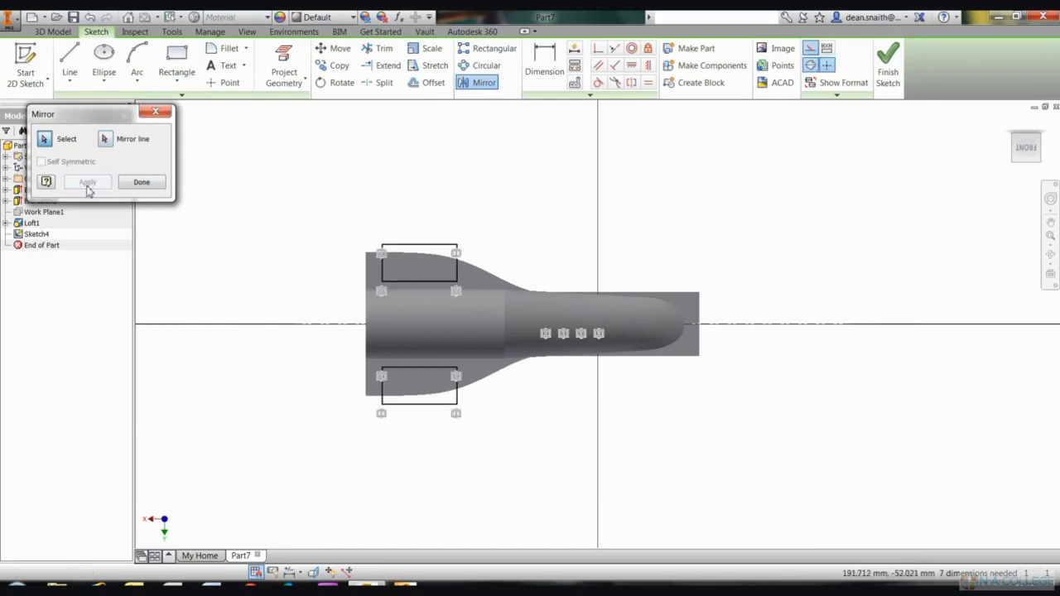
pyautogui.click(142, 182)
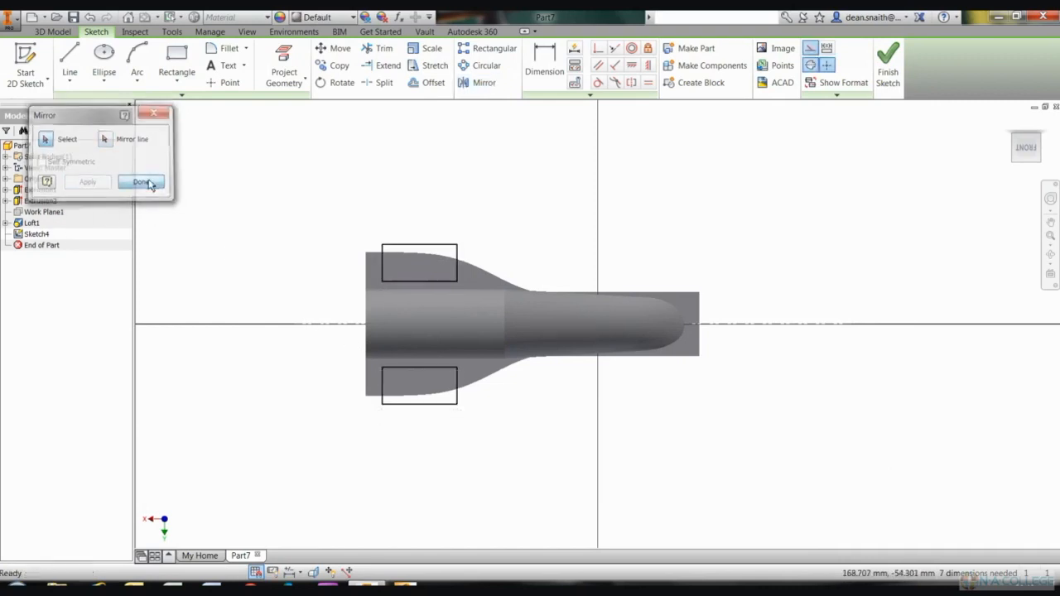
pyautogui.click(894, 75)
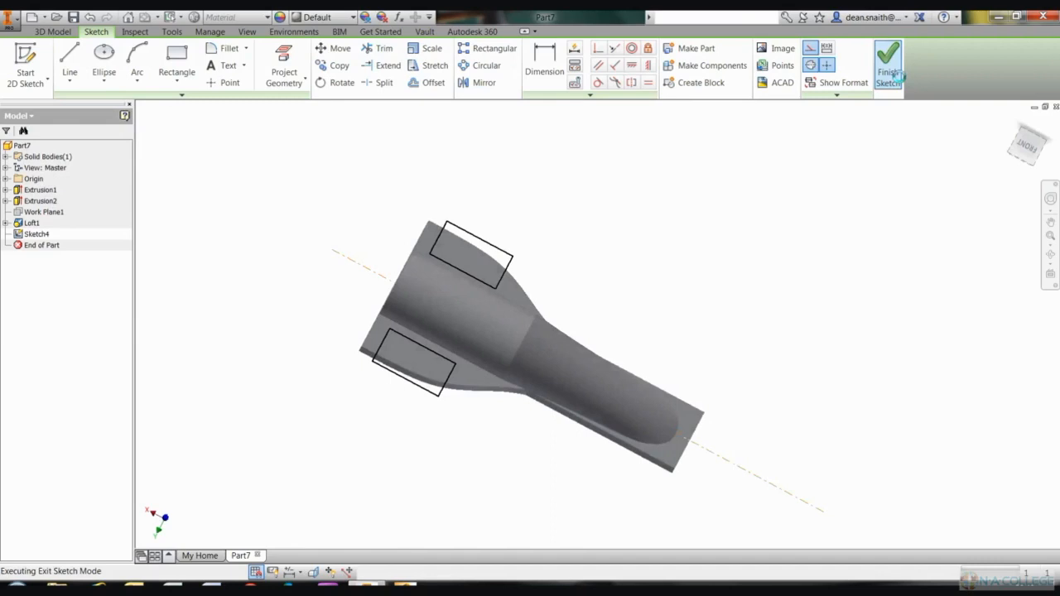
# - Extrude both rectangles as a cut with extents set to All, notching the two wings
pyautogui.click(115, 70)
pyautogui.moveTo(540, 363)
pyautogui.keyDown('shift'); pyautogui.mouseDown(button='middle')
pyautogui.moveTo(548, 313)
pyautogui.moveTo(547, 347)
pyautogui.mouseUp(button='middle'); pyautogui.keyUp('shift')
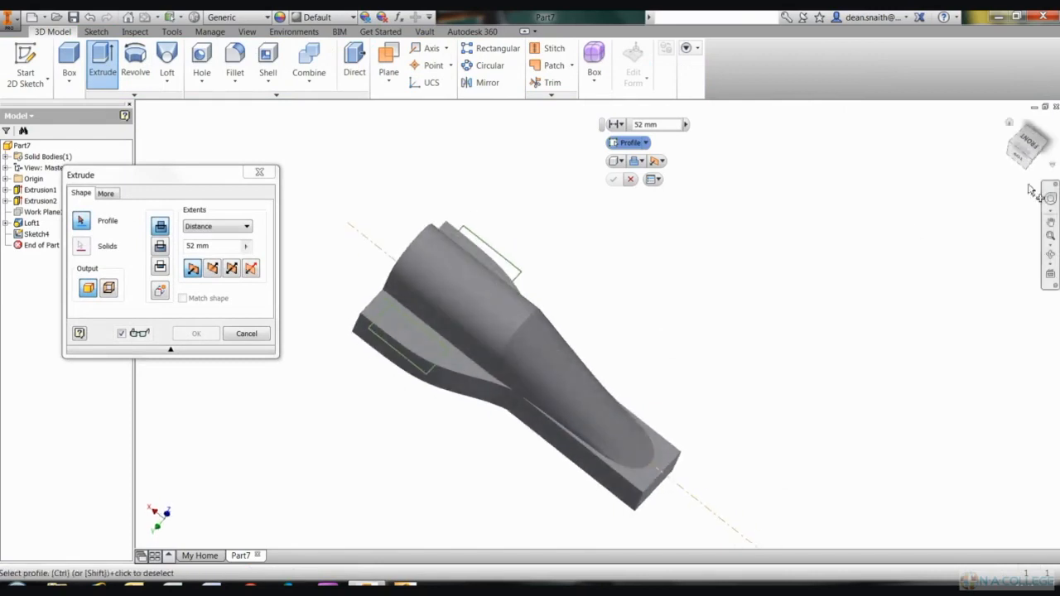
pyautogui.click(512, 274)
pyautogui.click(415, 353)
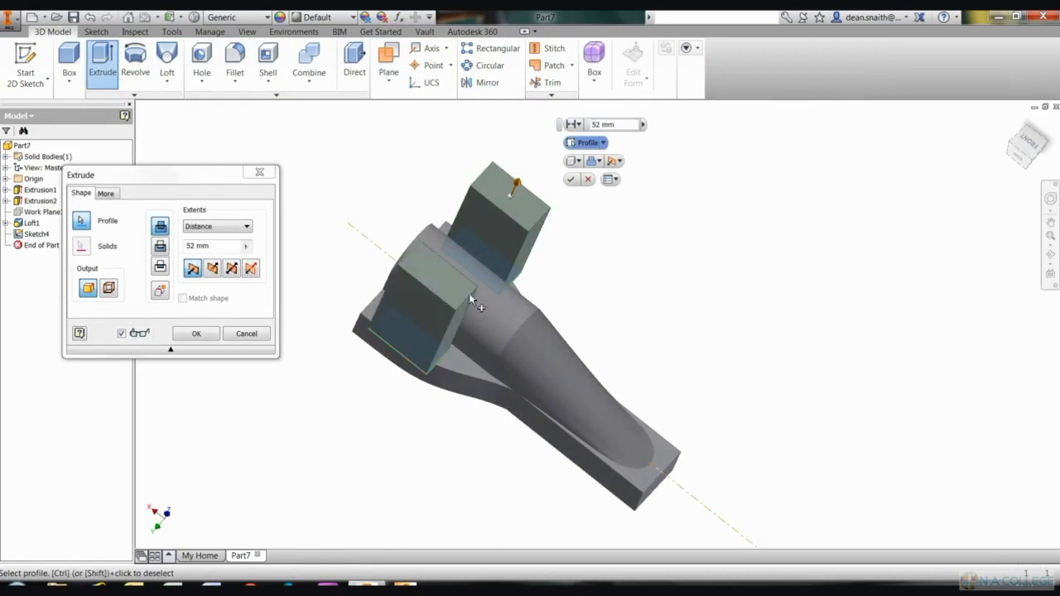
pyautogui.click(161, 247)
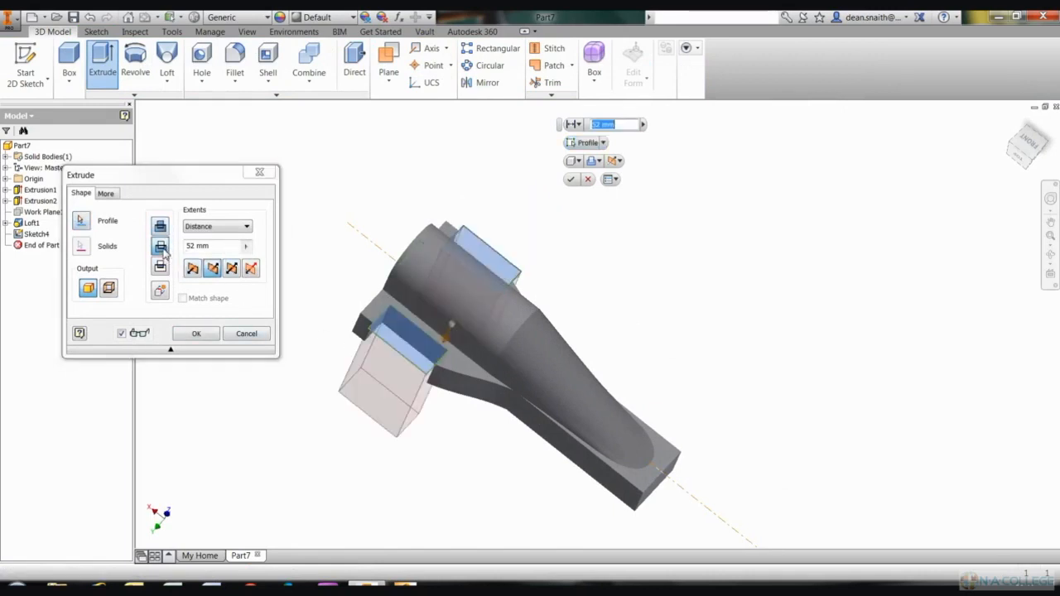
pyautogui.click(246, 230)
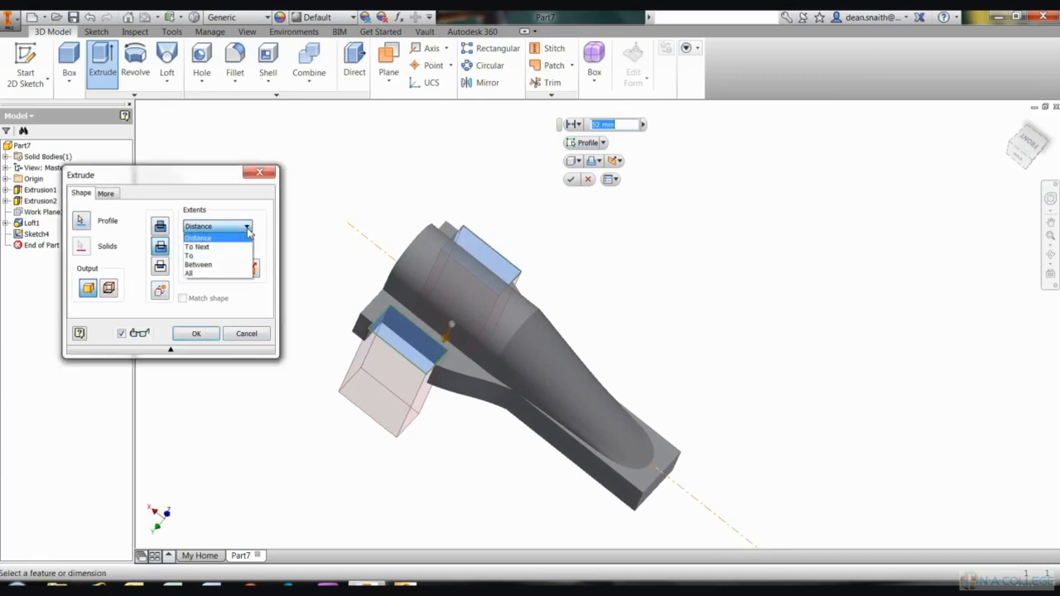
pyautogui.click(208, 277)
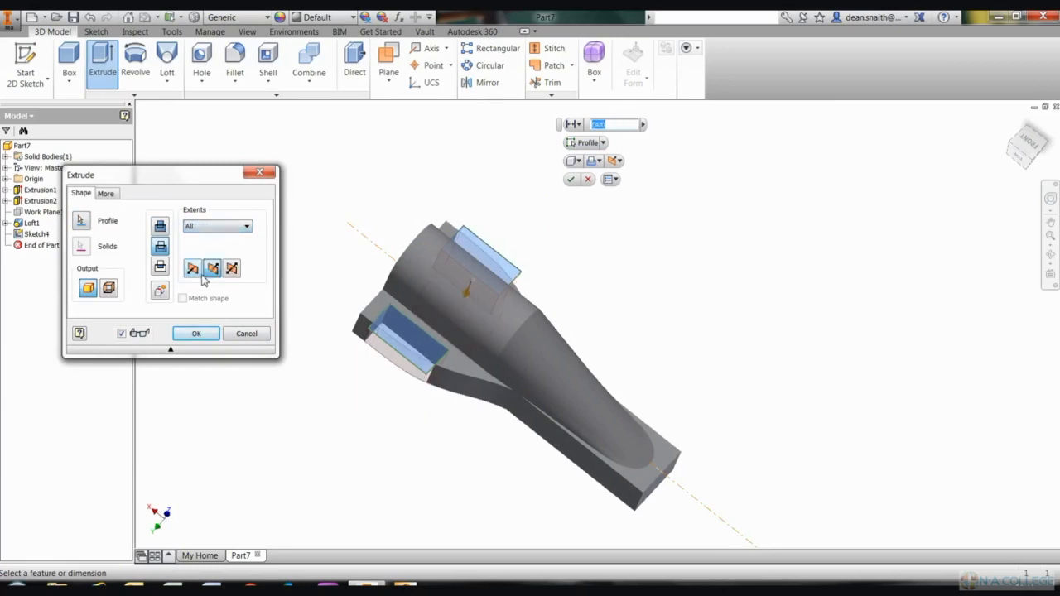
pyautogui.click(189, 338)
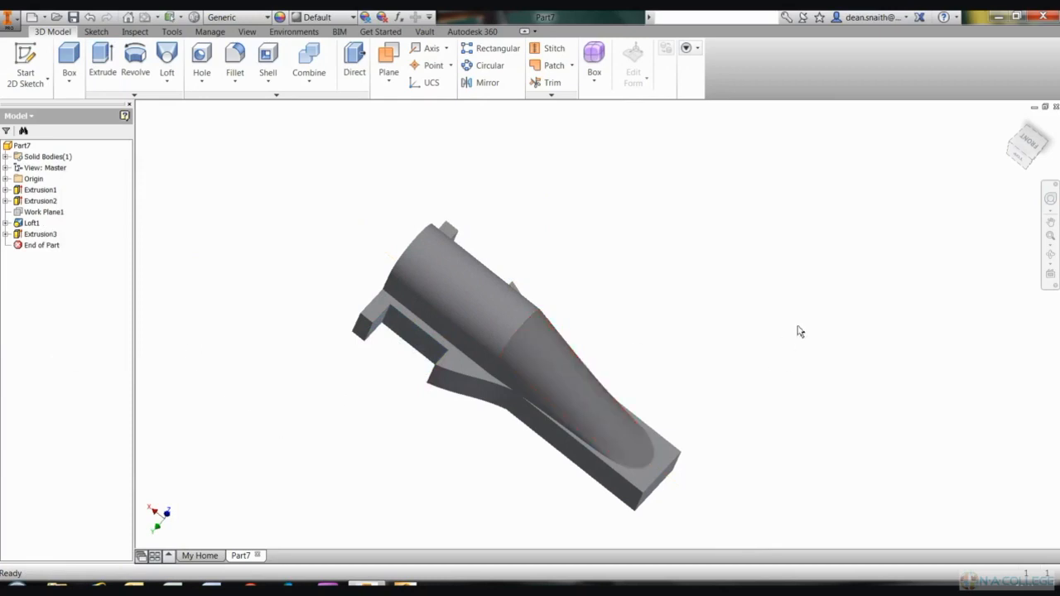
# - Fillet the front-face edges of both notched wings and the long sides of the narrow base with a 2 mm radius
pyautogui.moveTo(799, 329)
pyautogui.keyDown('shift'); pyautogui.mouseDown(button='middle')
pyautogui.moveTo(722, 366)
pyautogui.moveTo(731, 339)
pyautogui.moveTo(762, 310)
pyautogui.moveTo(795, 298)
pyautogui.moveTo(787, 342)
pyautogui.mouseUp(button='middle'); pyautogui.keyUp('shift')
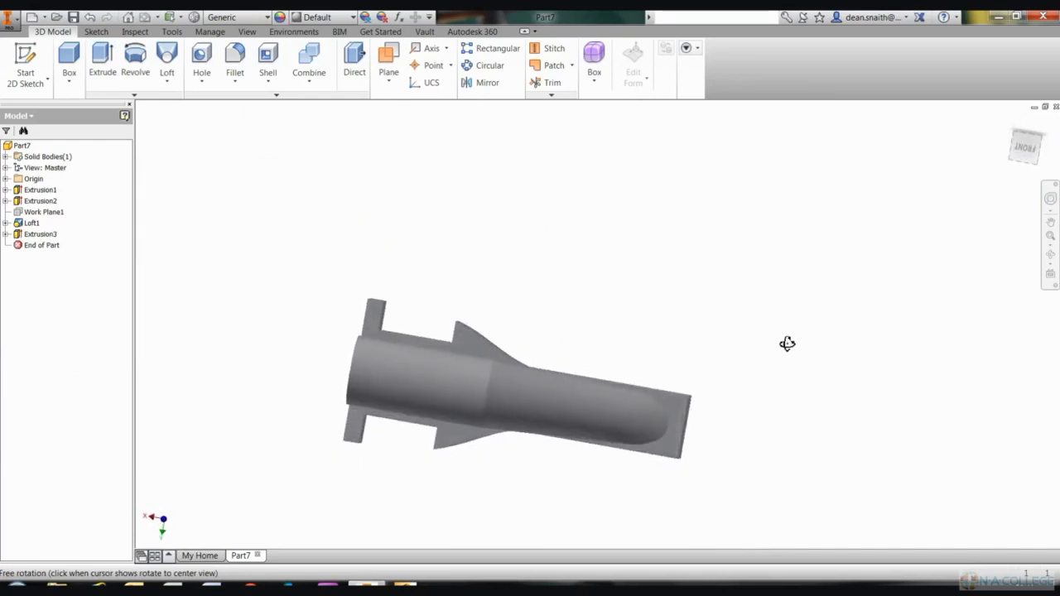
pyautogui.keyDown('shift'); pyautogui.moveTo(310, 356); pyautogui.dragTo(328, 322, button='middle'); pyautogui.keyUp('shift')
pyautogui.keyDown('shift'); pyautogui.moveTo(587, 357); pyautogui.dragTo(548, 388, button='middle'); pyautogui.keyUp('shift')
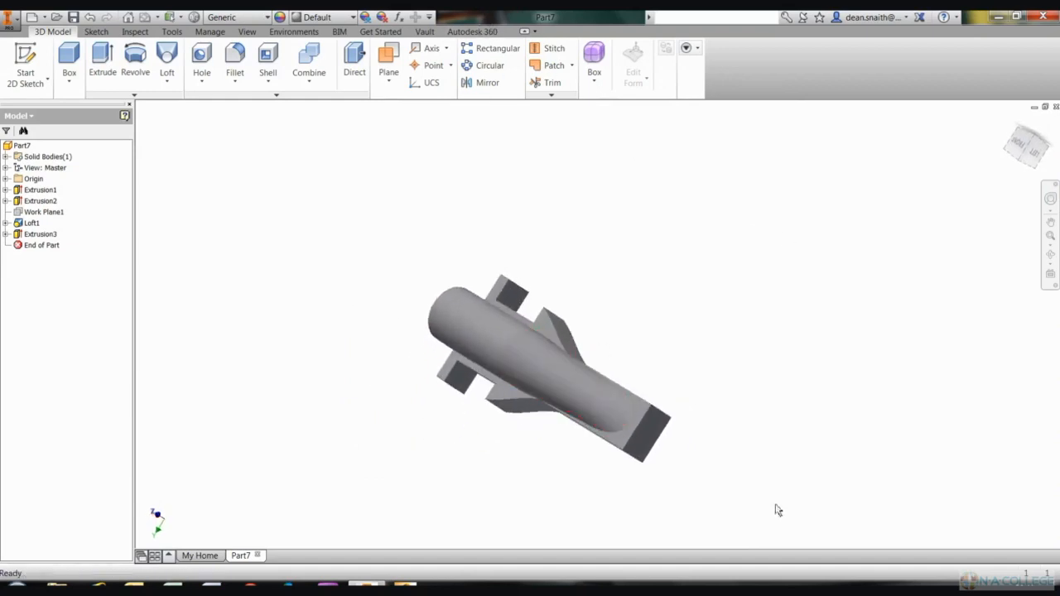
pyautogui.click(615, 436)
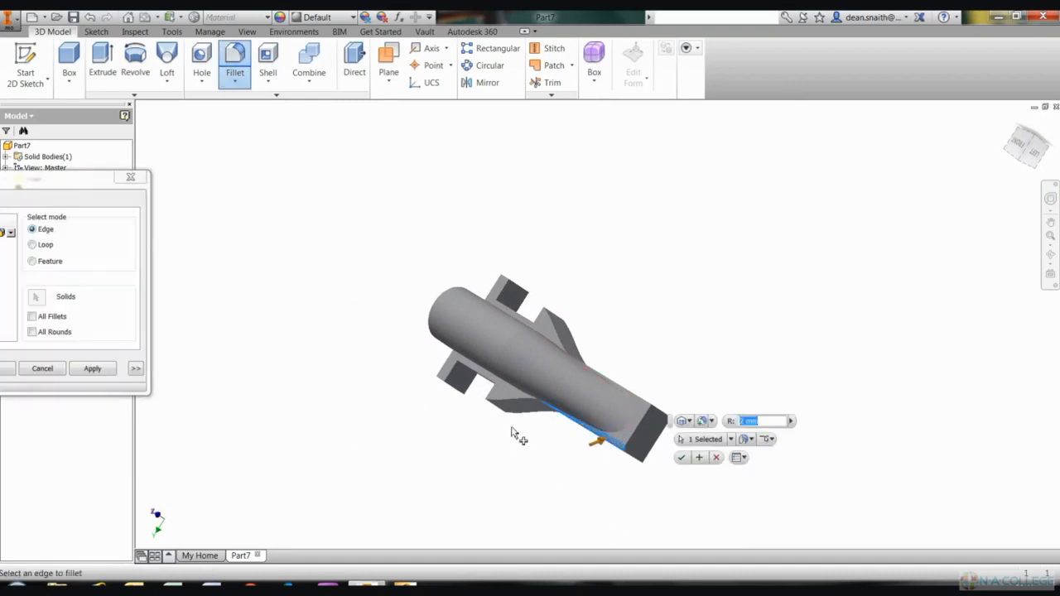
pyautogui.click(514, 400)
pyautogui.click(514, 400)
pyautogui.click(492, 392)
pyautogui.click(455, 377)
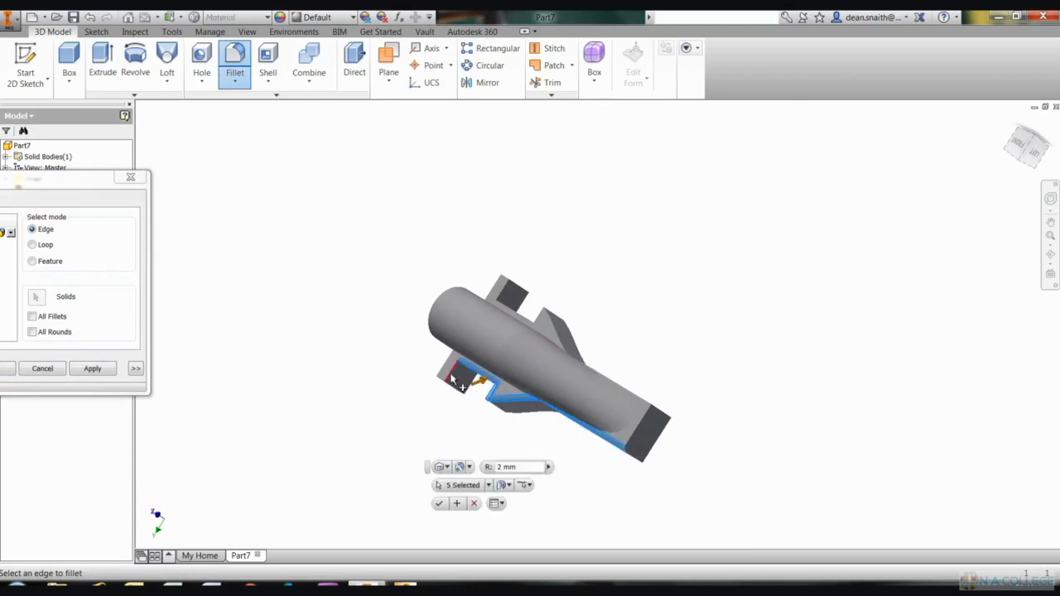
pyautogui.click(442, 379)
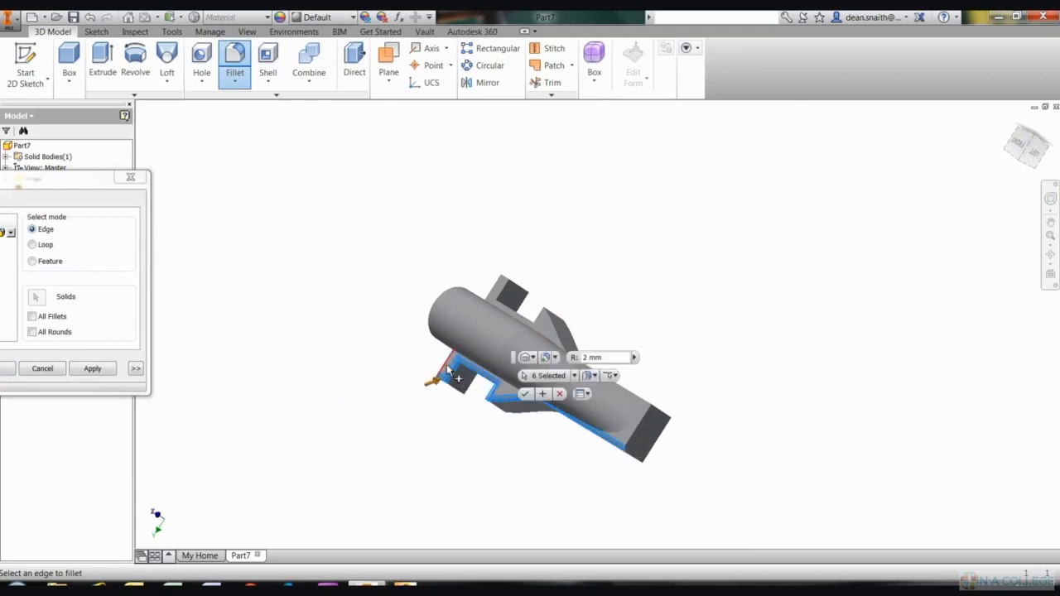
pyautogui.click(448, 370)
pyautogui.click(499, 280)
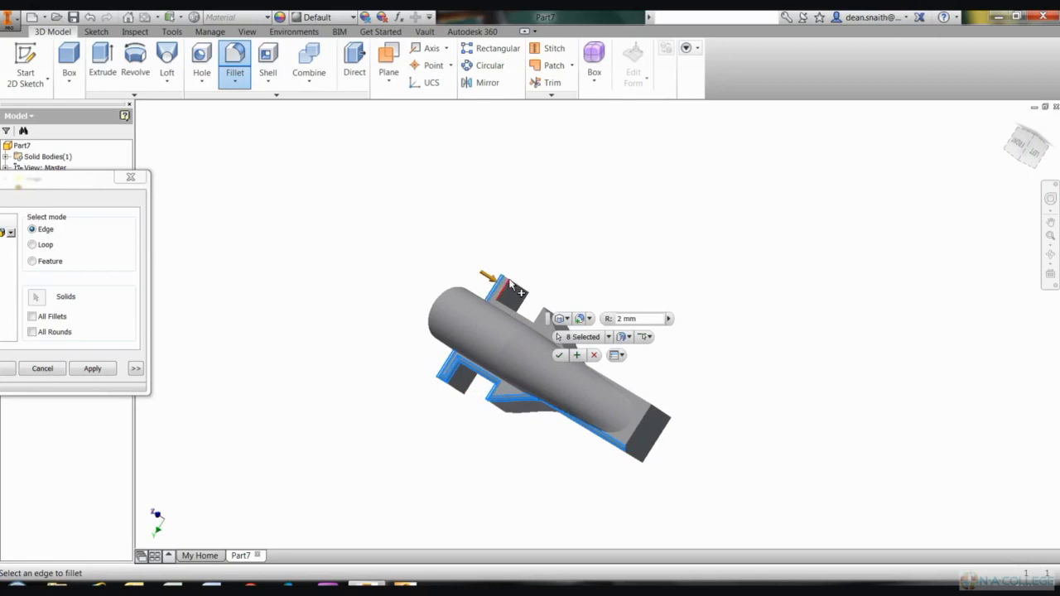
pyautogui.click(507, 279)
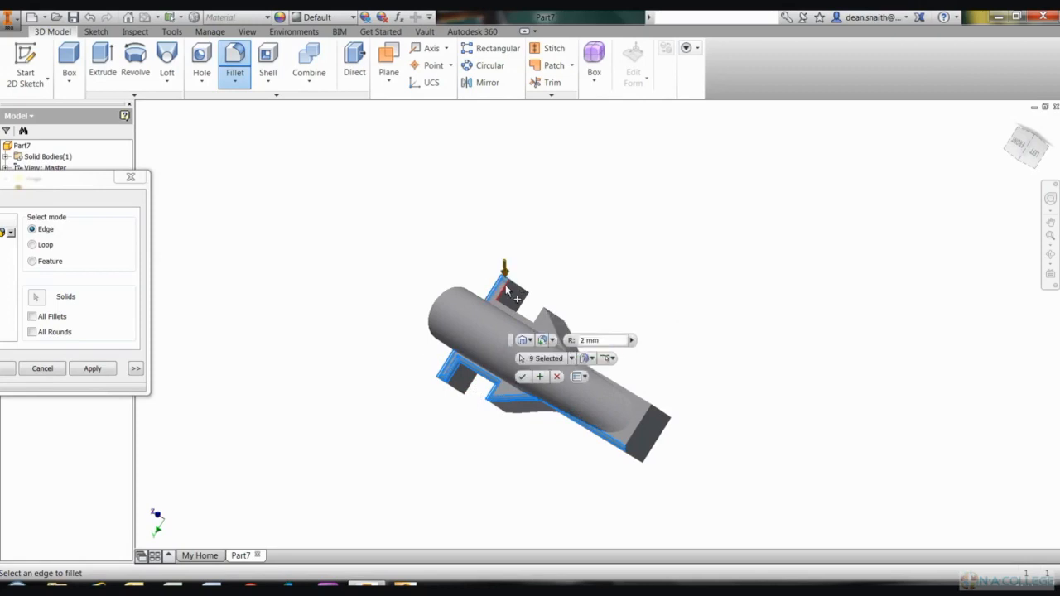
pyautogui.click(508, 289)
pyautogui.click(516, 312)
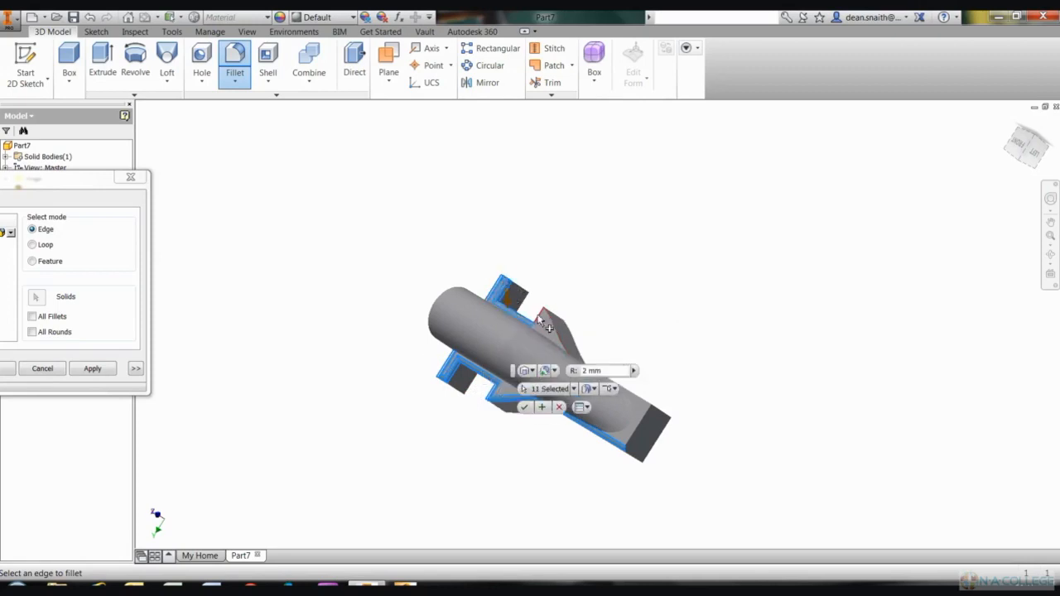
pyautogui.click(547, 323)
pyautogui.click(558, 332)
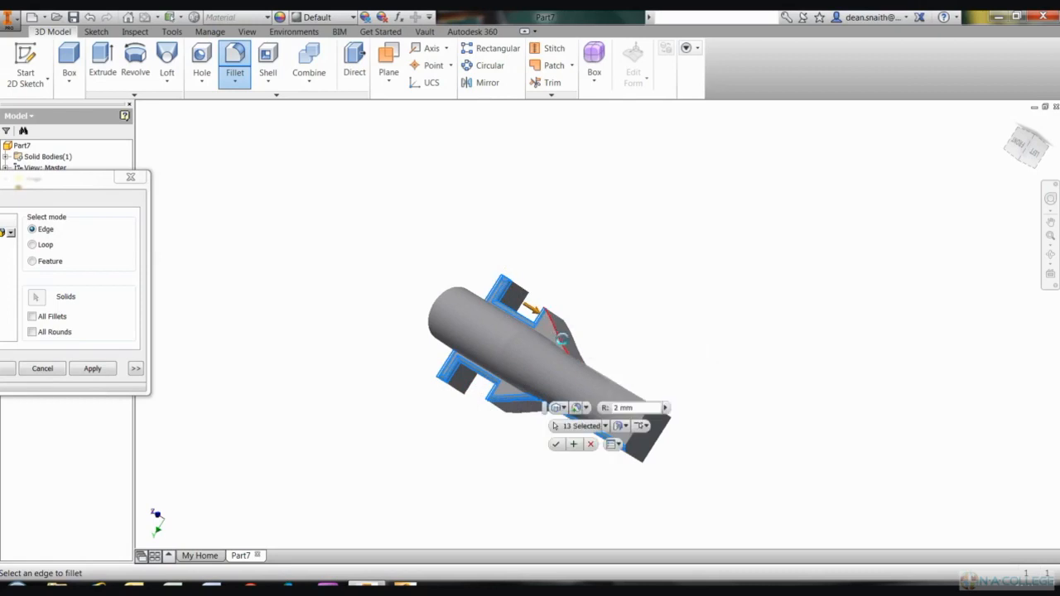
pyautogui.click(620, 393)
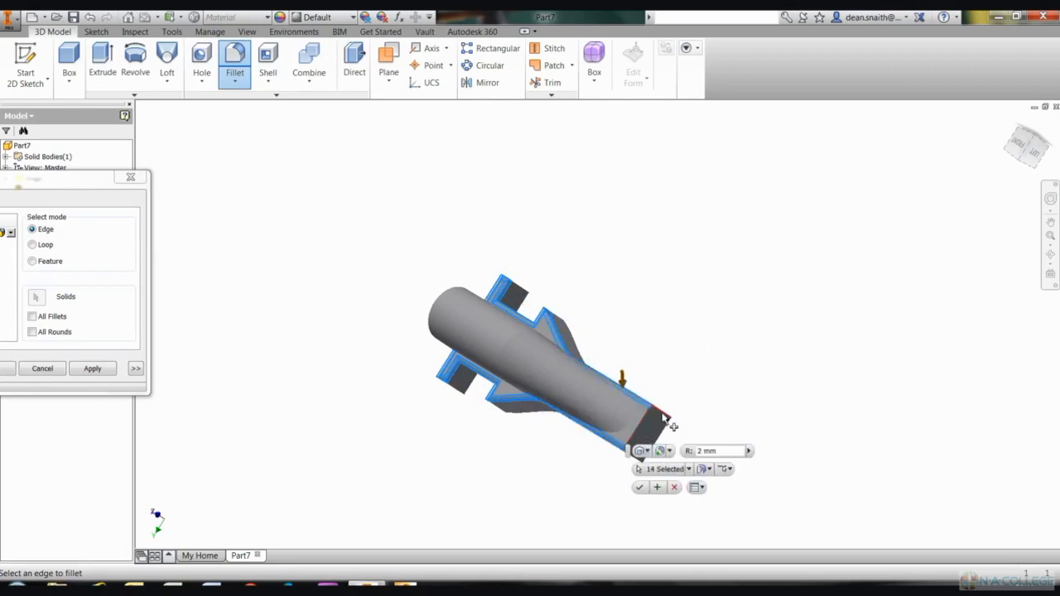
pyautogui.moveTo(642, 429); pyautogui.dragTo(517, 365, button='middle')
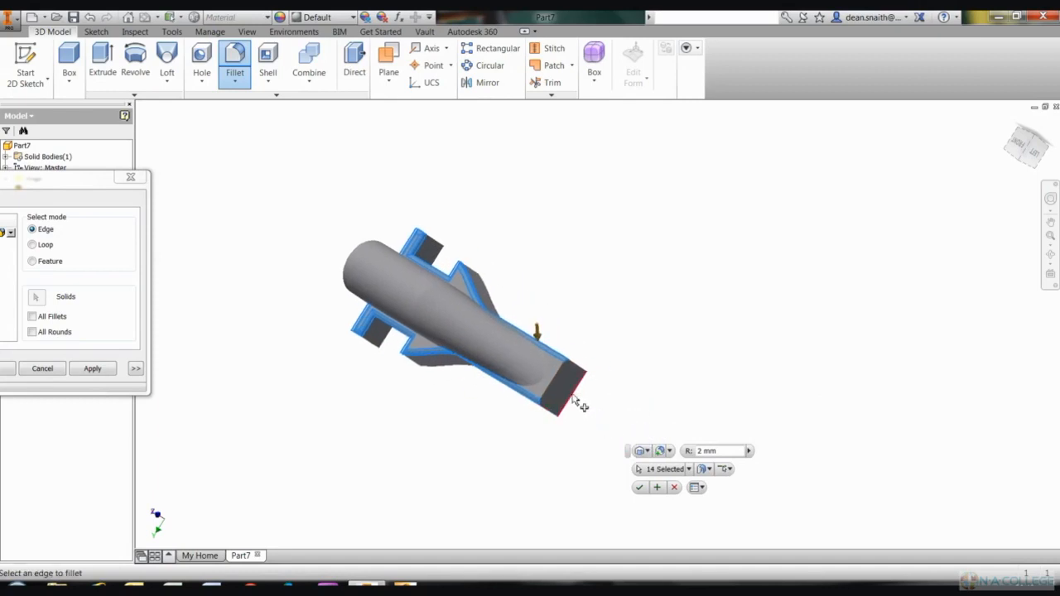
pyautogui.click(639, 488)
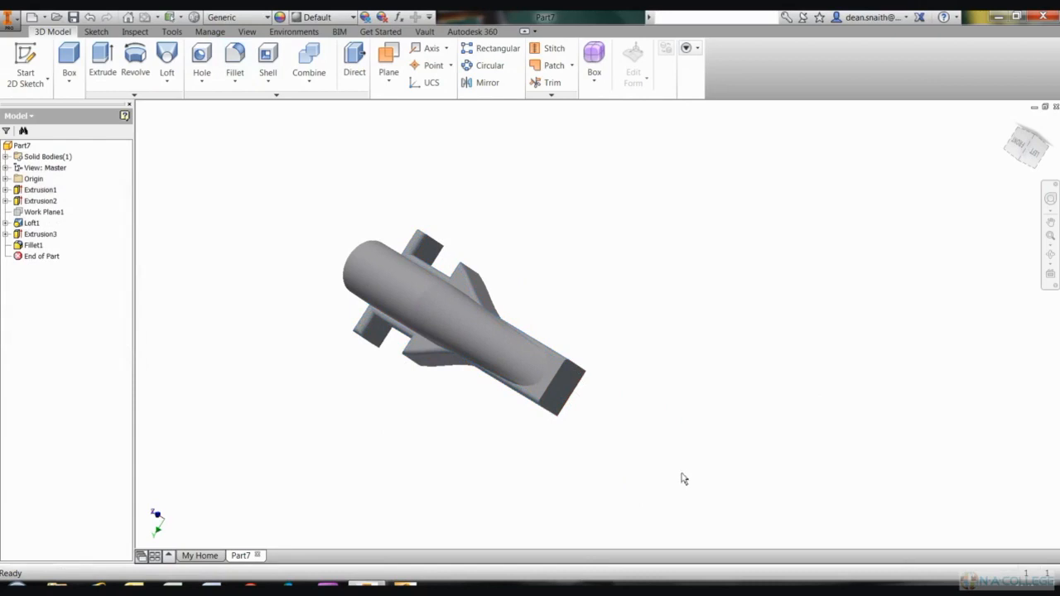
# - Sketch a 19 mm diameter circle on the arched front end face, concentric with the rounded top, and finish the sketch
pyautogui.keyDown('shift'); pyautogui.moveTo(542, 286); pyautogui.dragTo(911, 258, button='middle'); pyautogui.keyUp('shift')
pyautogui.keyDown('shift'); pyautogui.moveTo(422, 398); pyautogui.dragTo(255, 392, button='middle'); pyautogui.keyUp('shift')
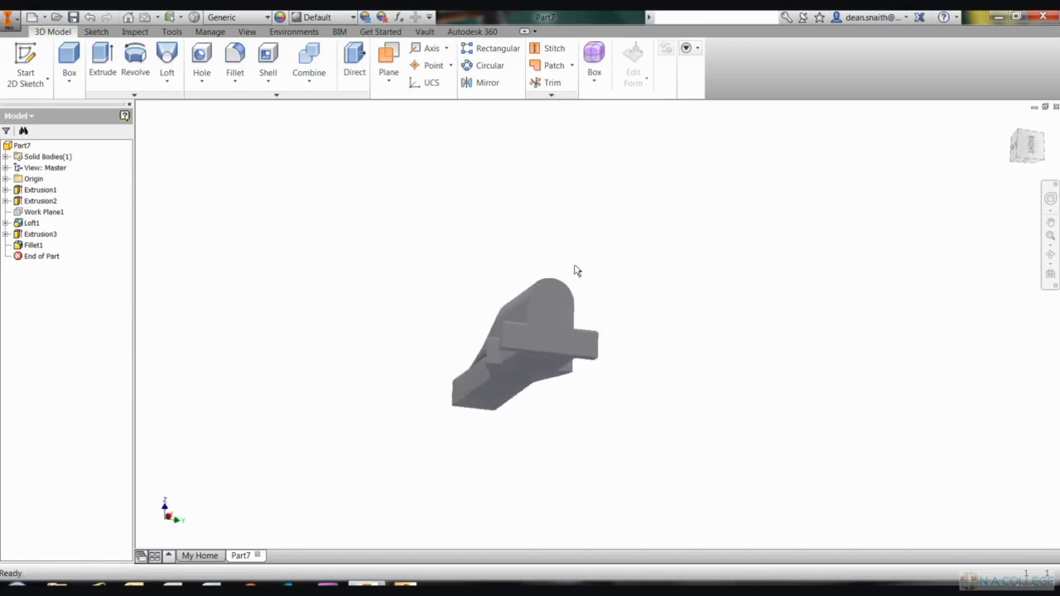
pyautogui.click(560, 300)
pyautogui.press('s')
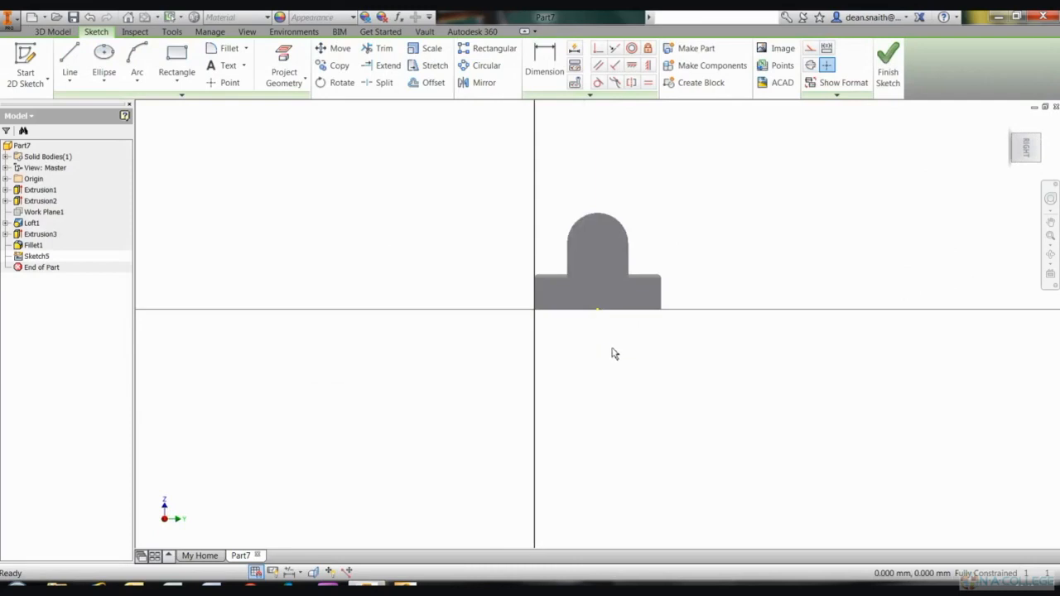
pyautogui.scroll(3, 619, 347)
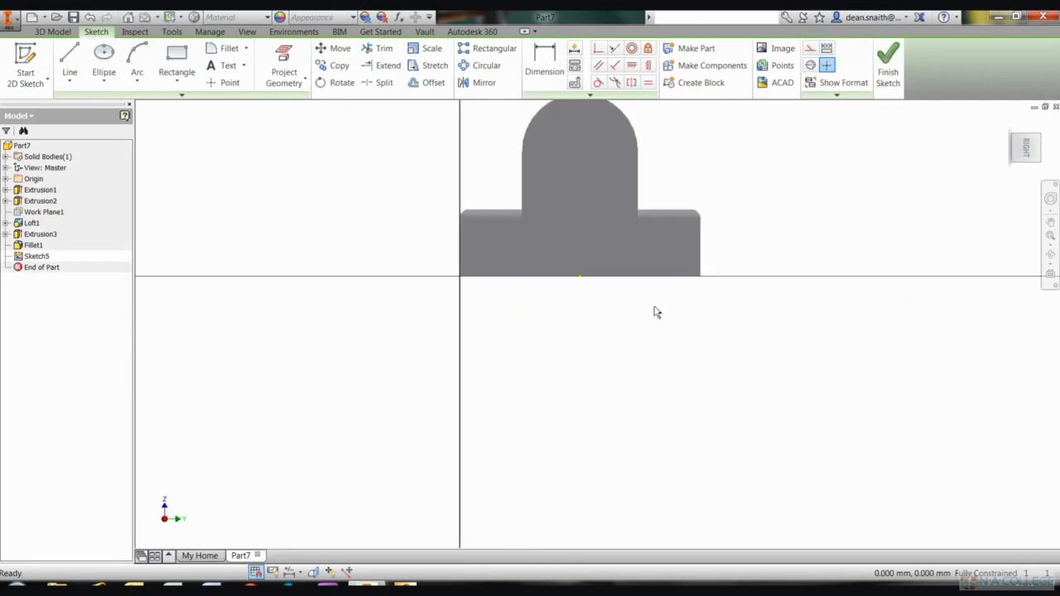
pyautogui.moveTo(654, 312); pyautogui.dragTo(544, 431, button='middle')
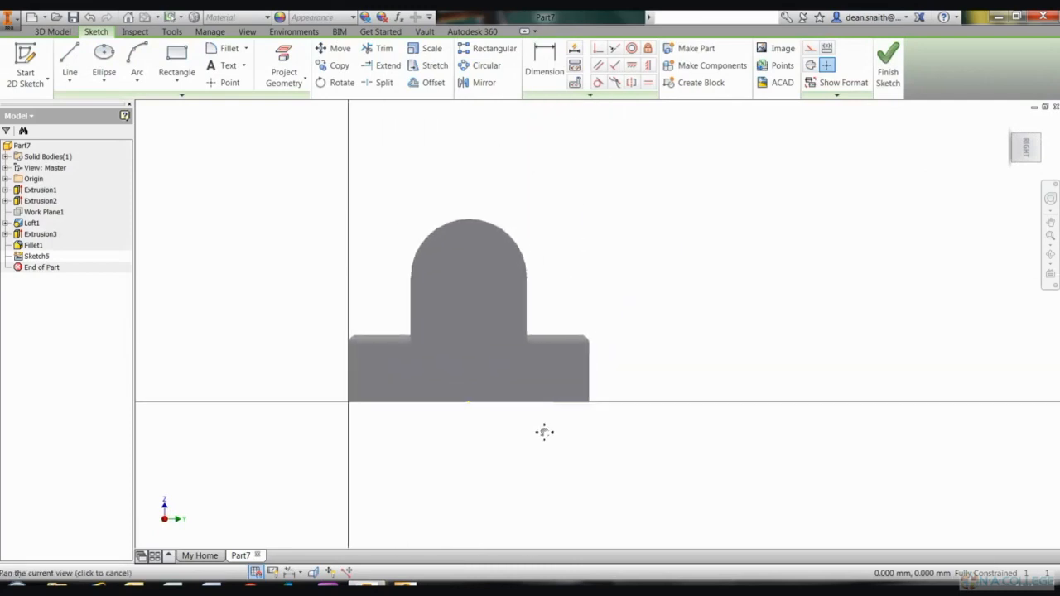
pyautogui.click(104, 81)
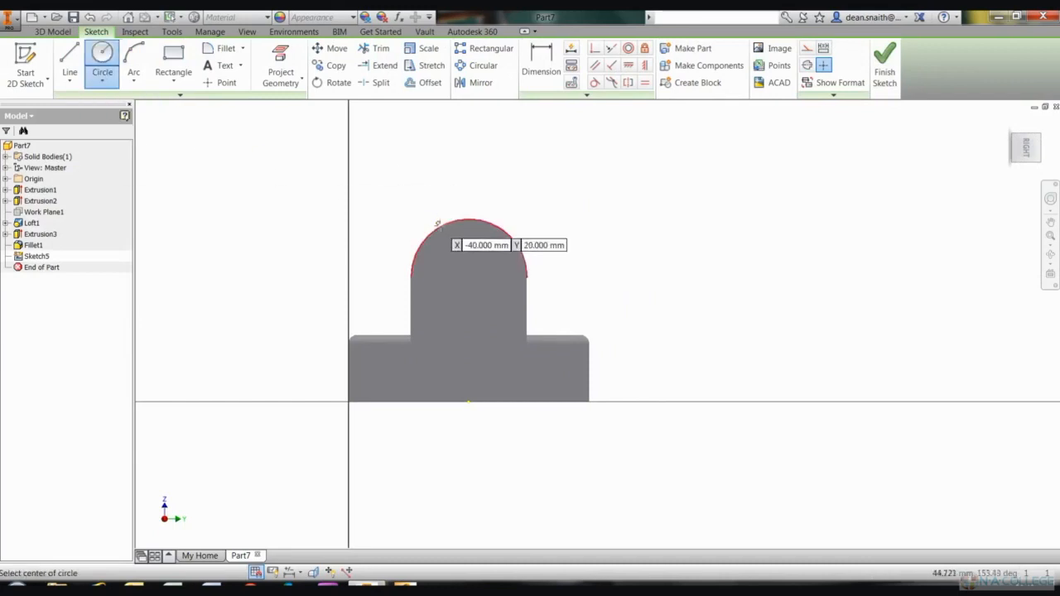
pyautogui.click(469, 278)
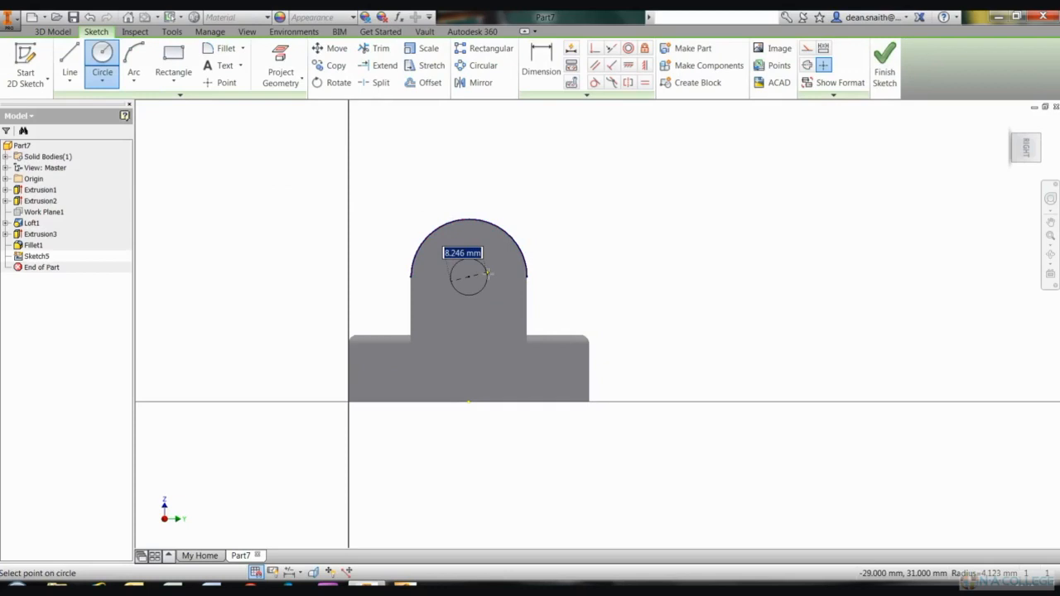
pyautogui.write('1')
pyautogui.press('Return')
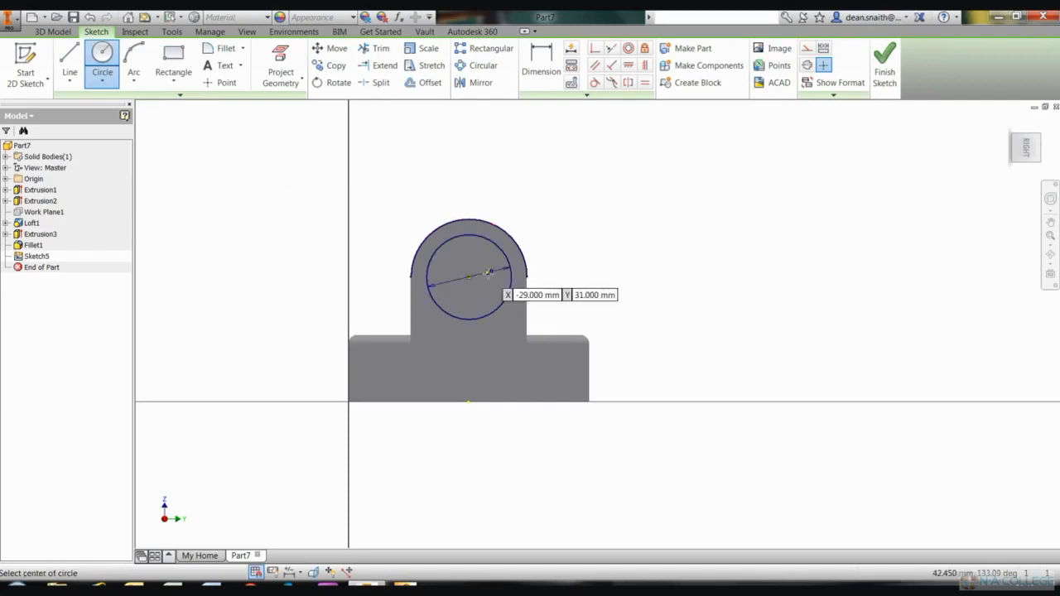
pyautogui.click(884, 66)
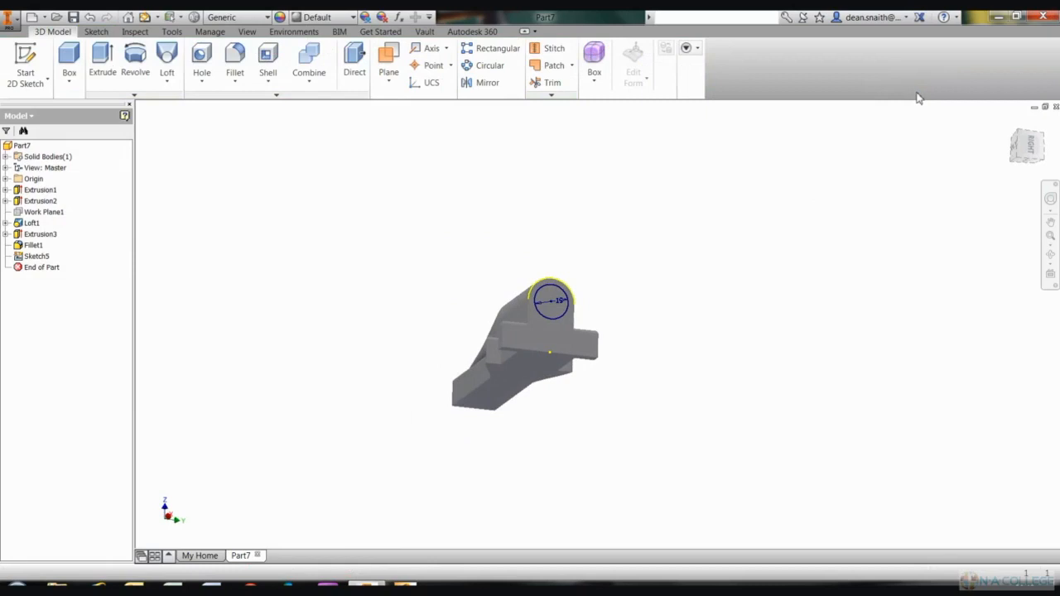
# - Extrude the circle as a 52 mm deep cut into the body to form a round bore
pyautogui.press('e')
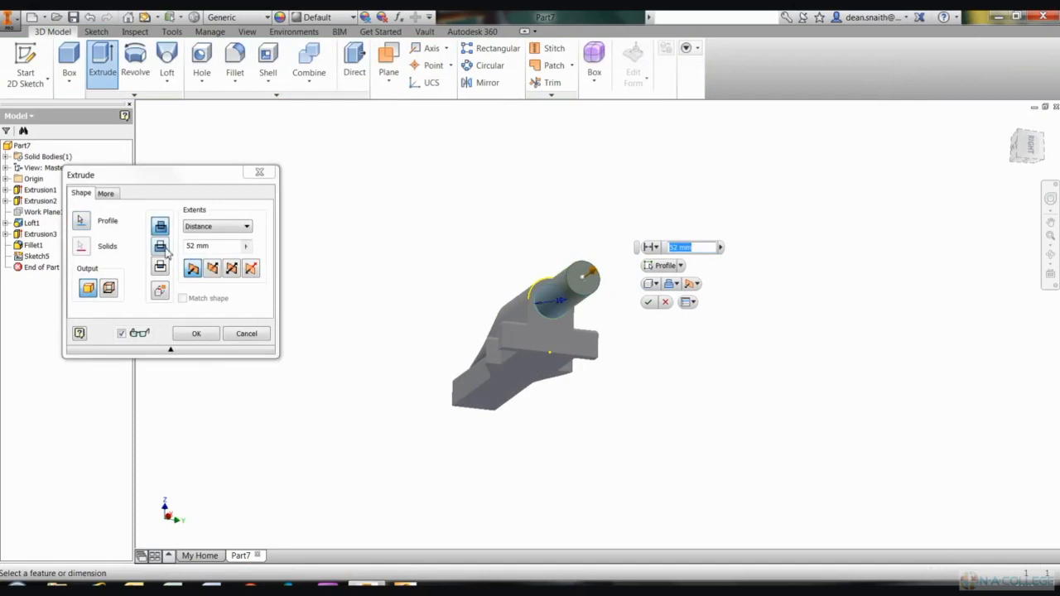
pyautogui.click(164, 249)
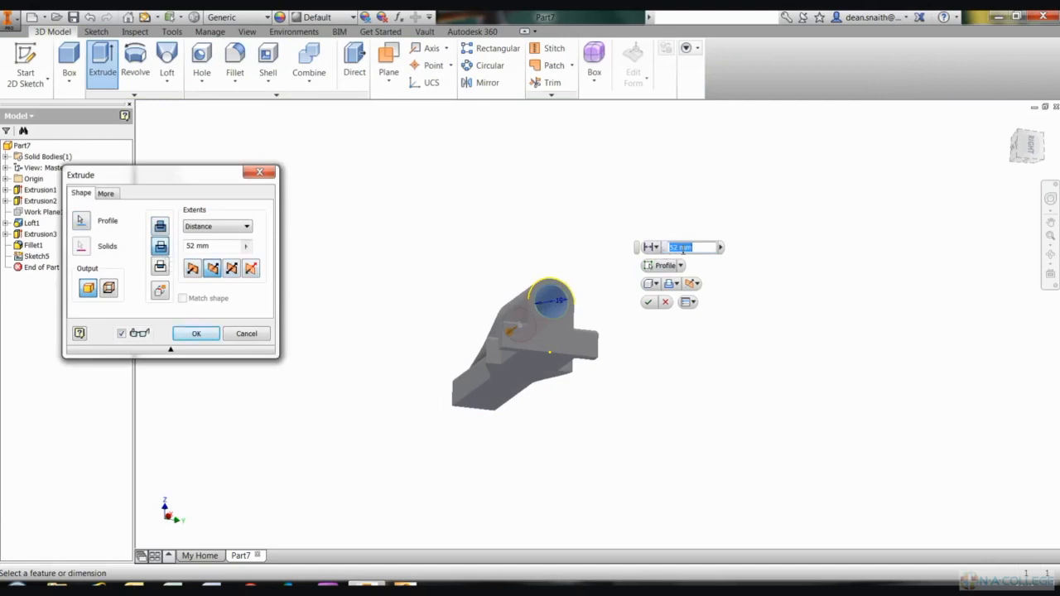
pyautogui.click(648, 302)
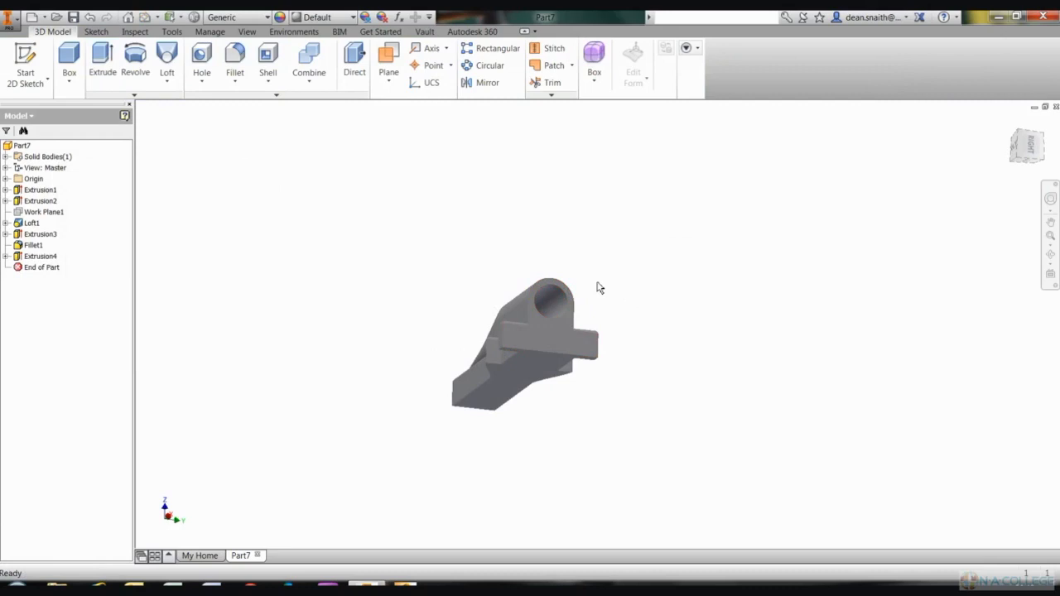
# - Start a new sketch on the front end face and draw a 23 mm diameter circle concentric with the bore
pyautogui.click(560, 337)
pyautogui.click(608, 327)
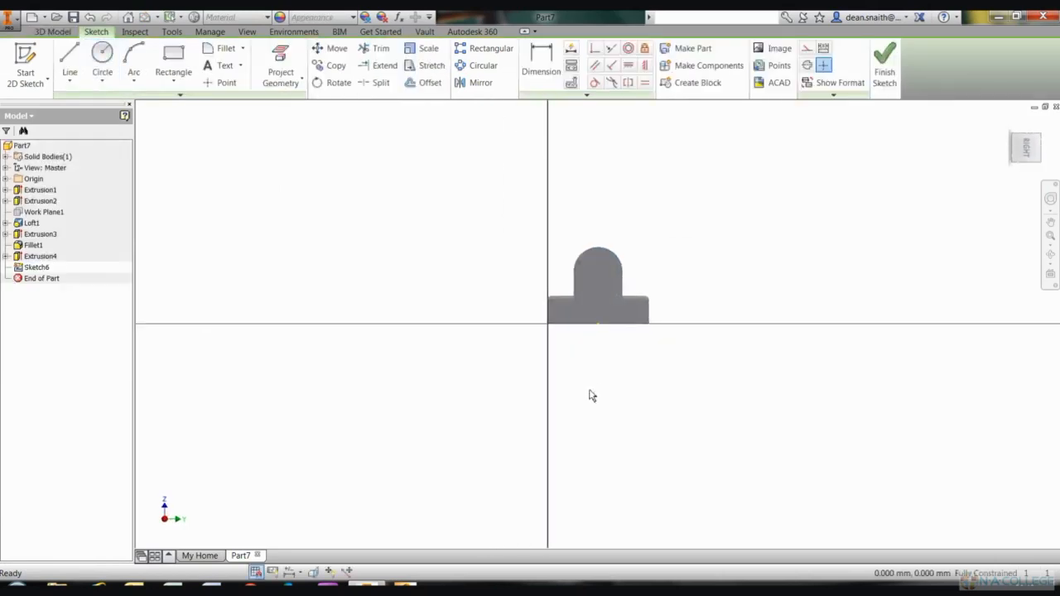
pyautogui.scroll(5, 588, 395)
pyautogui.moveTo(662, 316)
pyautogui.mouseDown(button='middle')
pyautogui.moveTo(541, 508)
pyautogui.moveTo(556, 525)
pyautogui.mouseUp(button='middle')
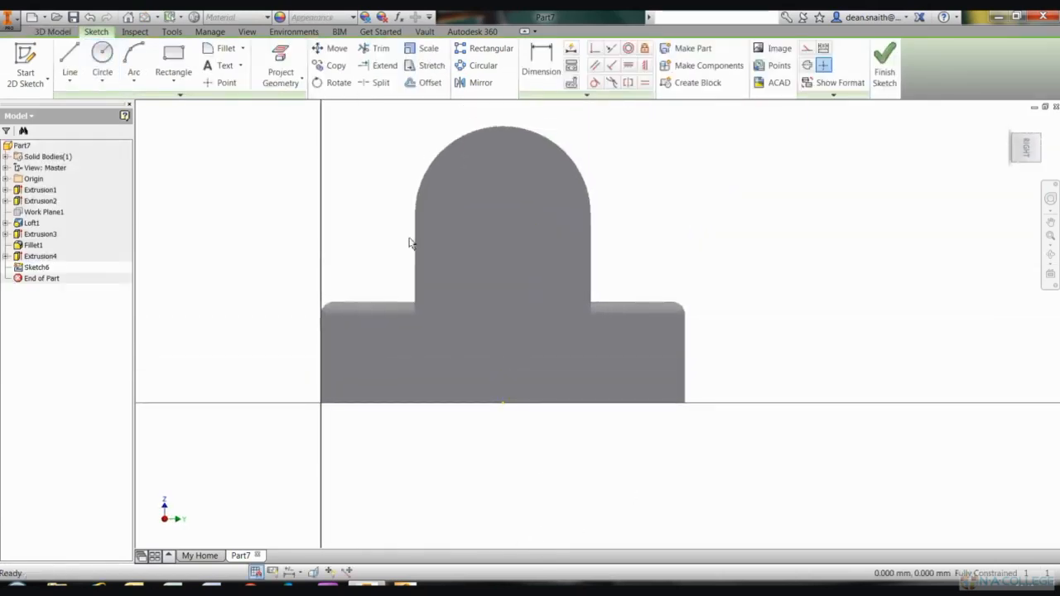
pyautogui.click(101, 56)
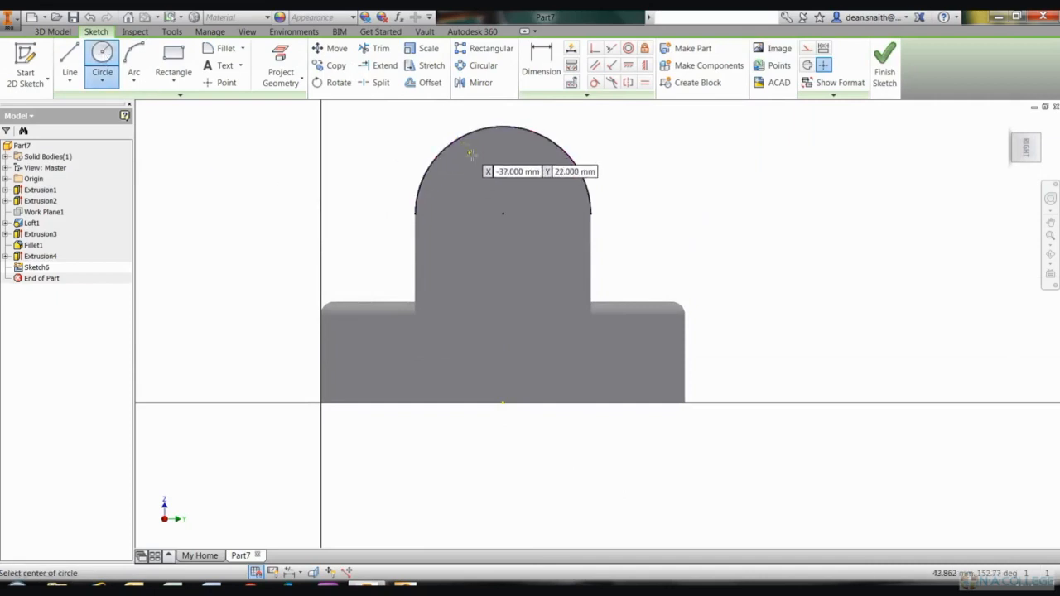
pyautogui.click(502, 214)
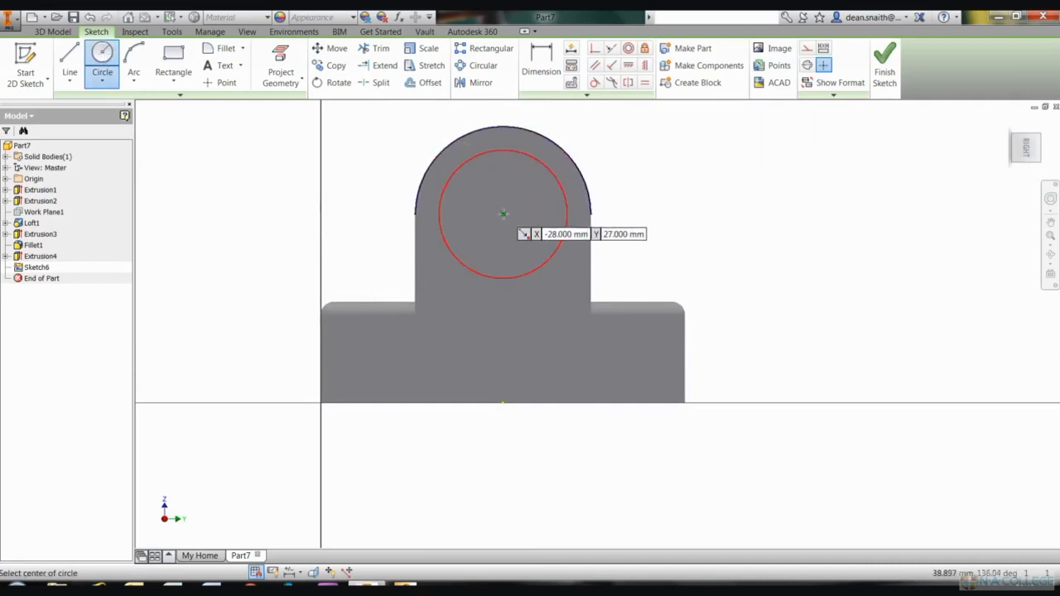
pyautogui.write('23')
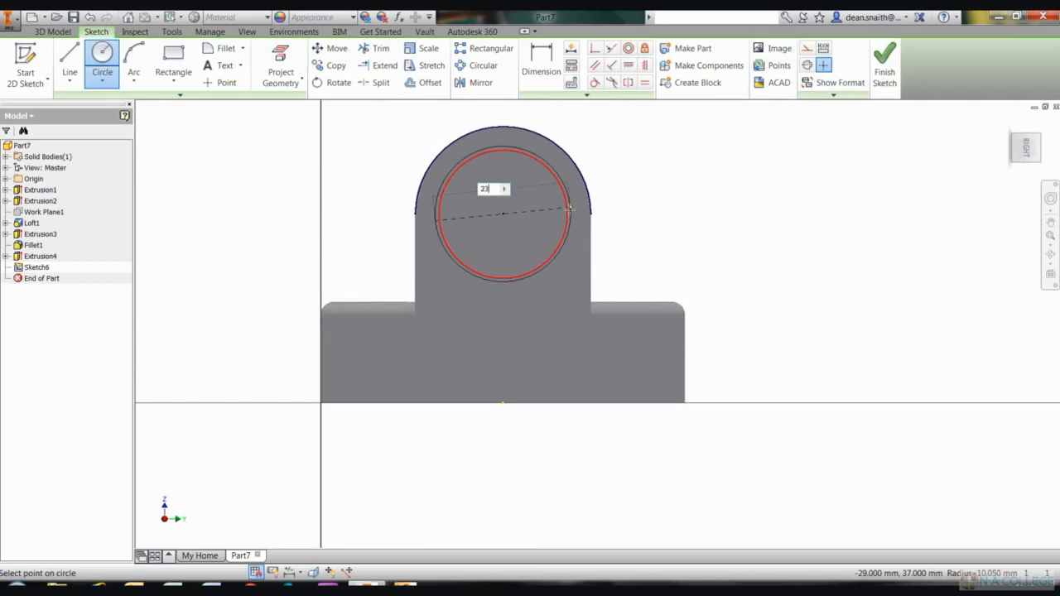
pyautogui.press('Return')
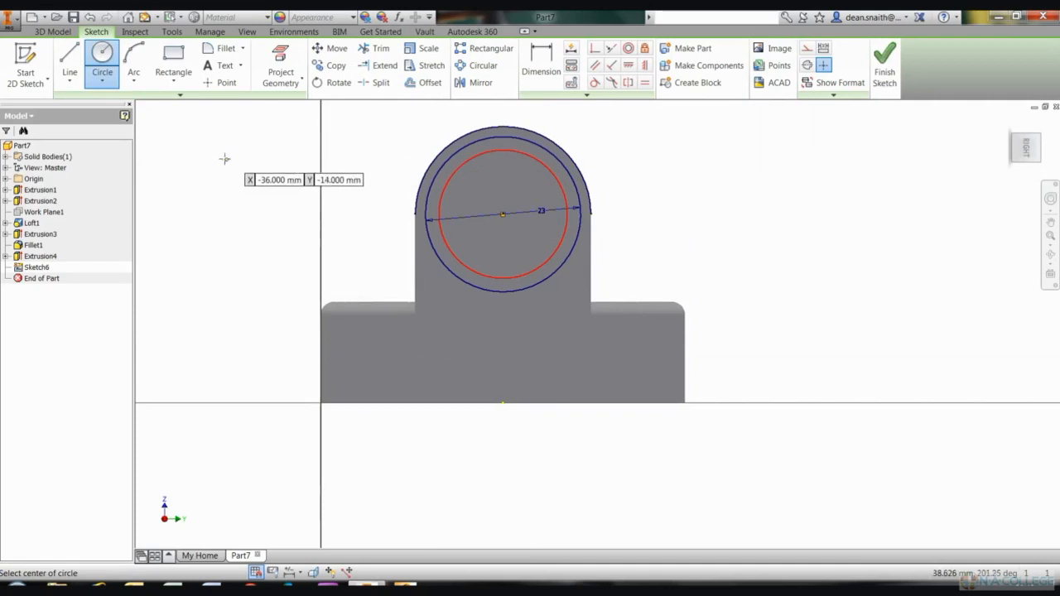
# - Draw a rectangle about 40 mm by 15 mm enclosing the arched top, with its lower edge level with the bore's centre
pyautogui.click(175, 65)
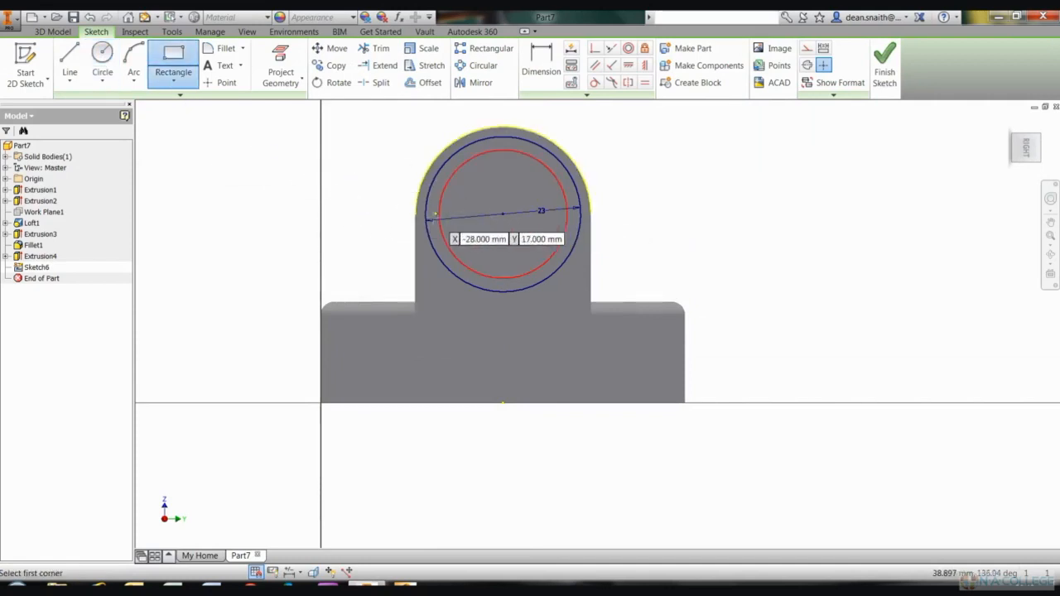
pyautogui.click(374, 214)
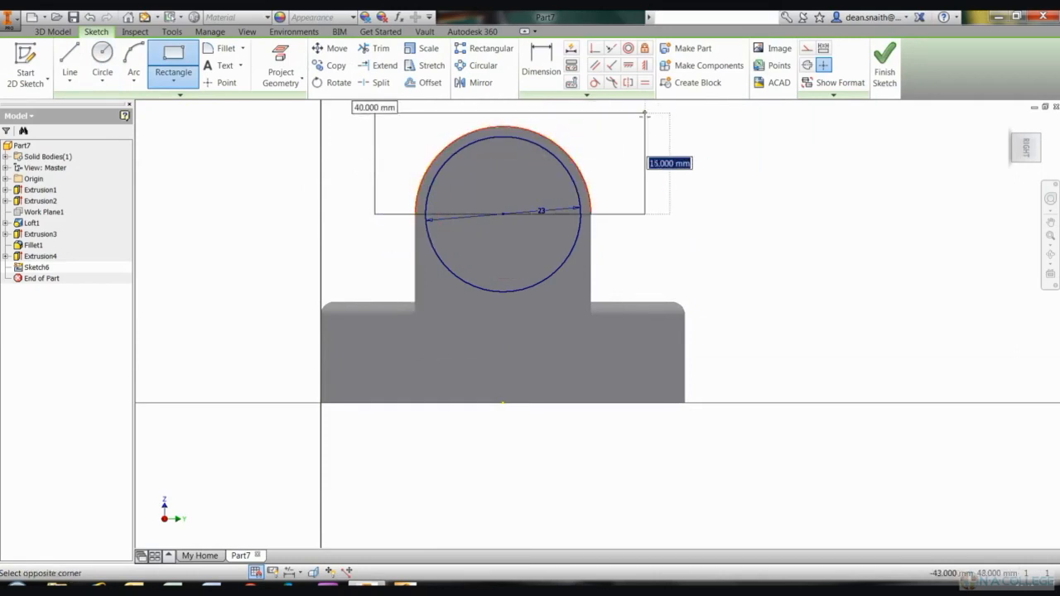
pyautogui.click(644, 113)
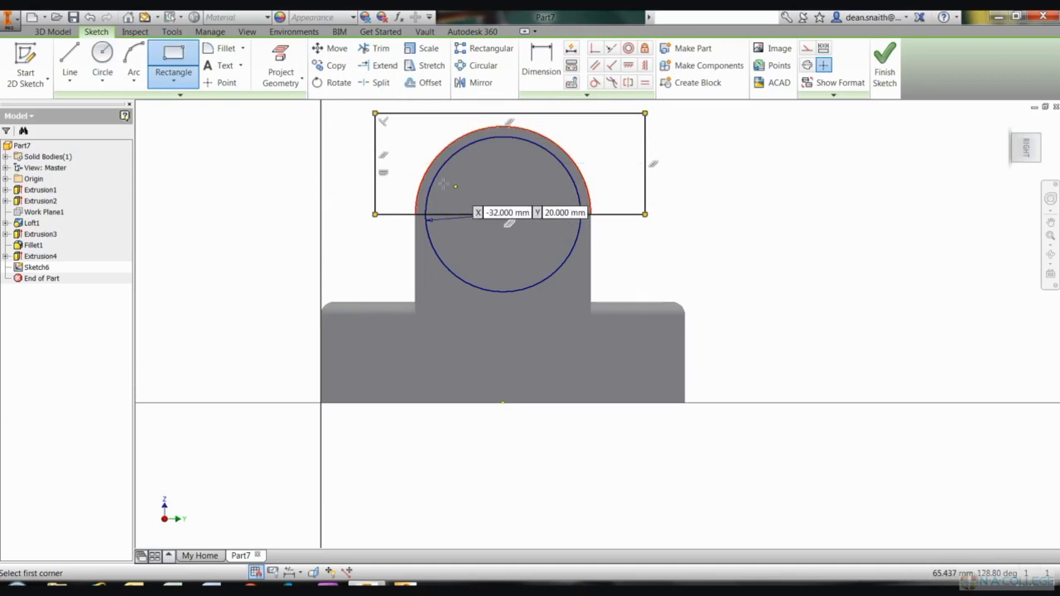
# - Trim the lower half of the 23 mm circle and the rectangle's edge inside it, and finish the sketch
pyautogui.click(375, 51)
pyautogui.click(480, 215)
pyautogui.click(504, 291)
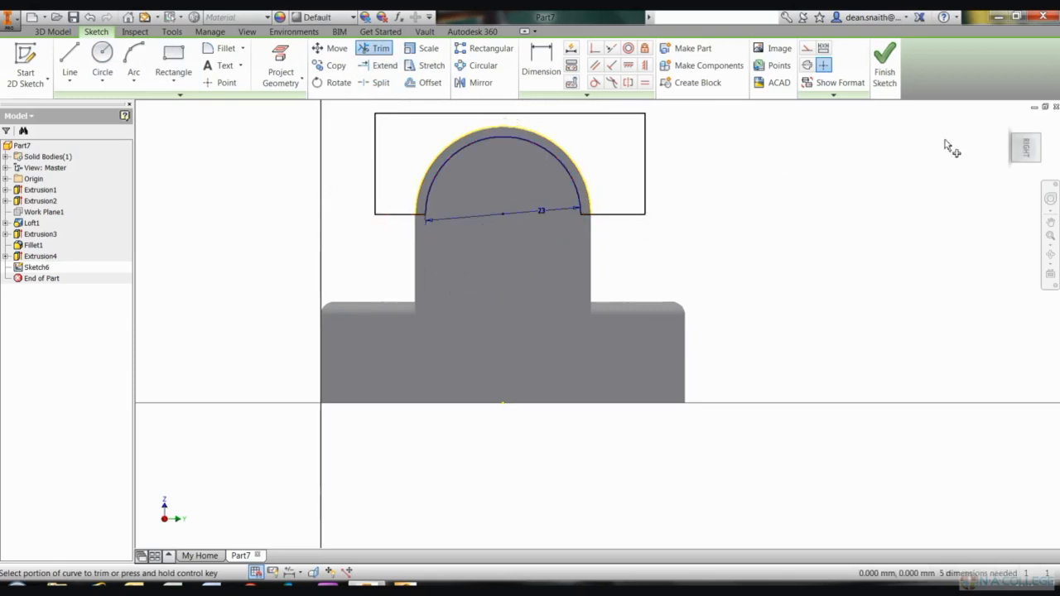
pyautogui.click(884, 68)
# - Extrude the arched profile as a 20 mm cut into the body, stepping down the outside around the bore's open end
pyautogui.moveTo(519, 257)
pyautogui.keyDown('shift'); pyautogui.mouseDown(button='middle')
pyautogui.moveTo(539, 304)
pyautogui.moveTo(545, 295)
pyautogui.mouseUp(button='middle'); pyautogui.keyUp('shift')
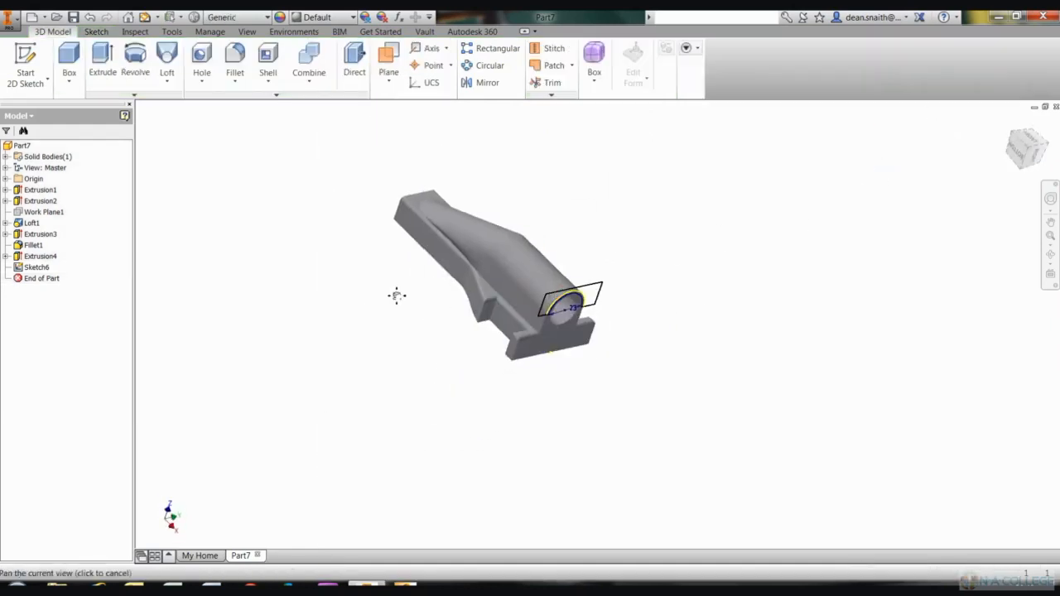
pyautogui.moveTo(396, 292); pyautogui.dragTo(402, 308, button='middle')
pyautogui.scroll(-3, 403, 307)
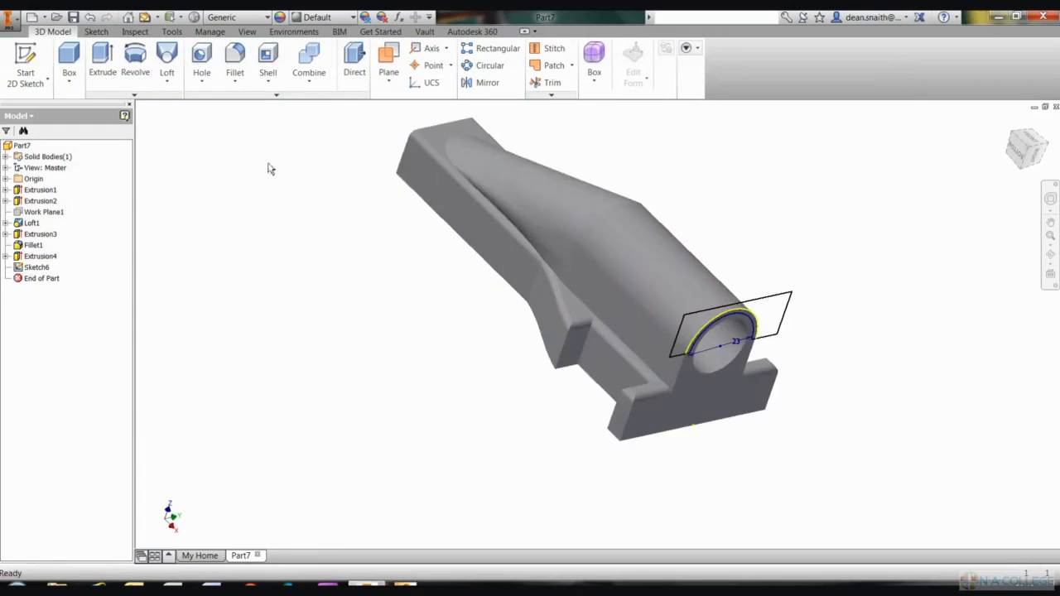
pyautogui.click(102, 65)
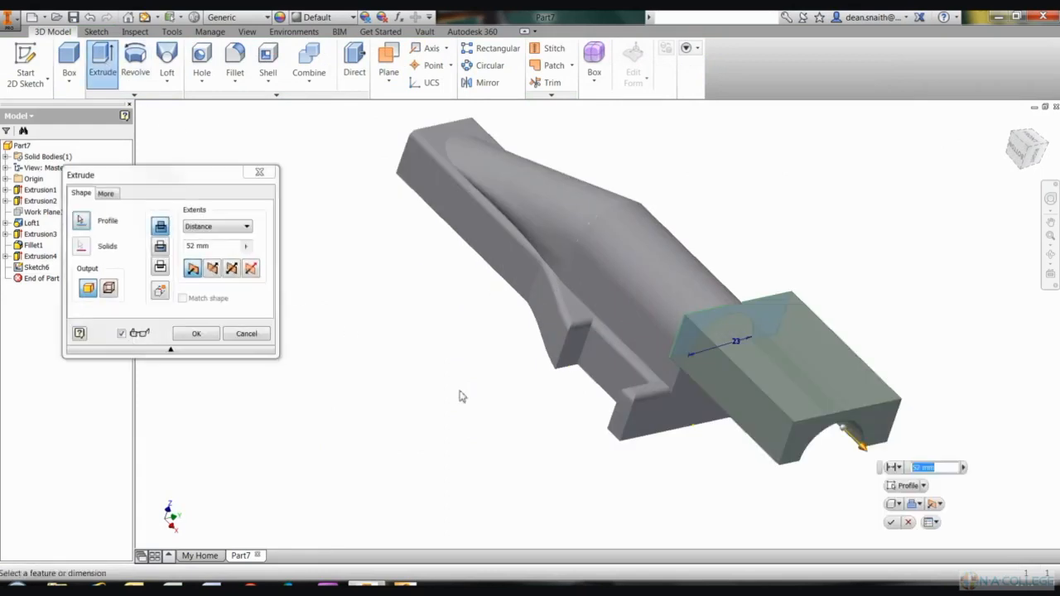
pyautogui.click(161, 247)
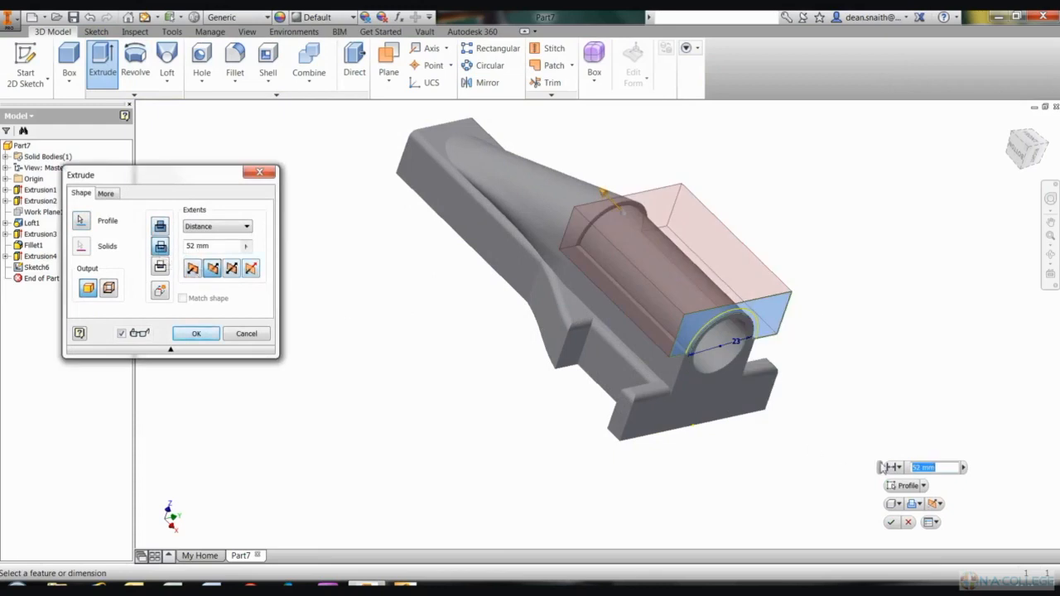
pyautogui.moveTo(920, 466); pyautogui.dragTo(901, 474)
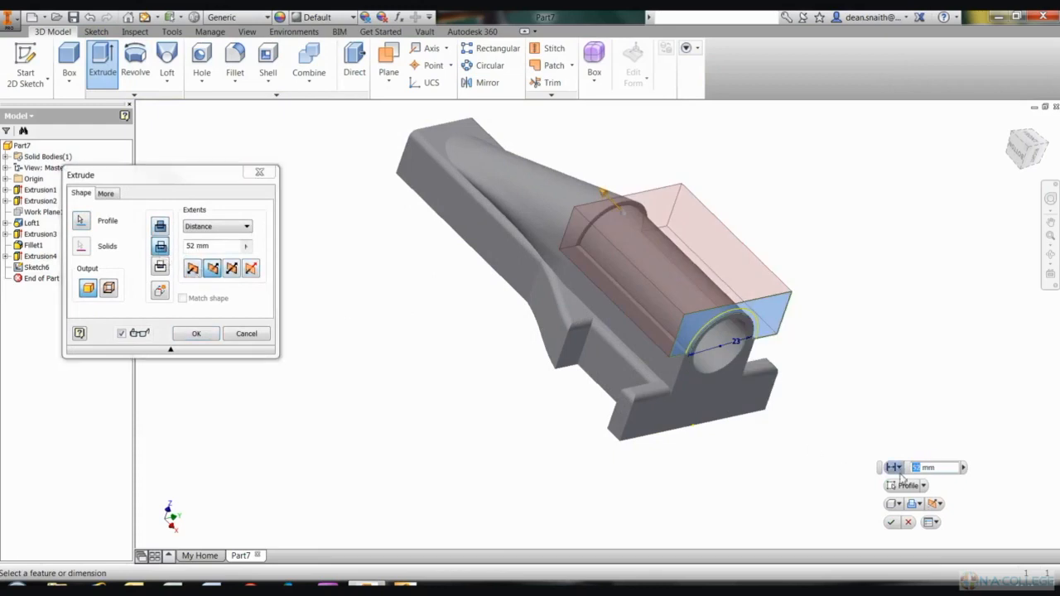
pyautogui.write('20')
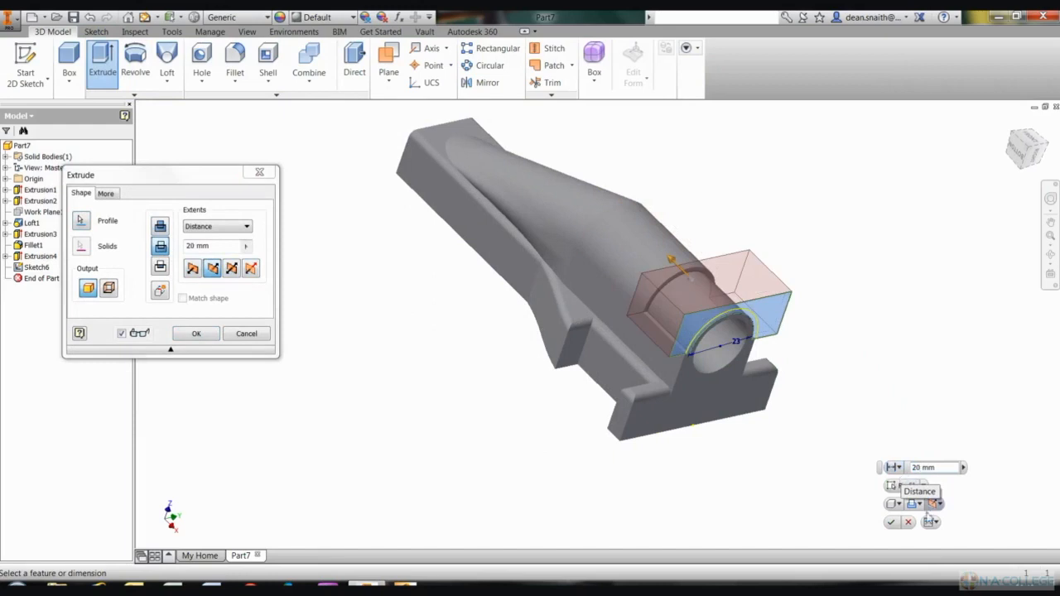
pyautogui.click(891, 523)
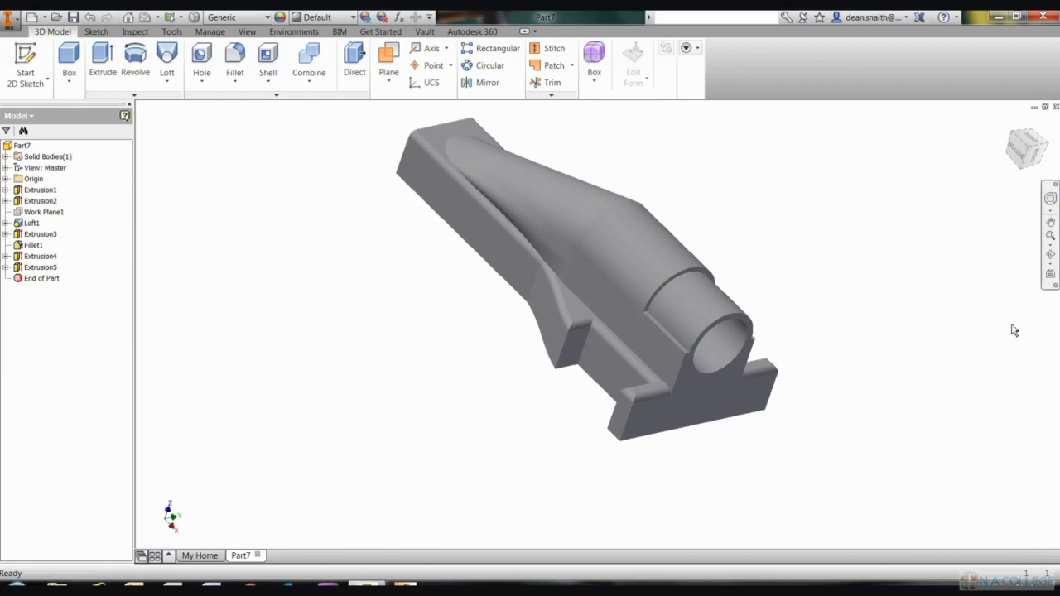
# - Start a new sketch on the base's long side face and draw a 4.5 mm diameter circle toward the bore end, about 6.5 mm above the bottom edge
pyautogui.keyDown('shift'); pyautogui.moveTo(355, 461); pyautogui.dragTo(488, 437, button='middle'); pyautogui.keyUp('shift')
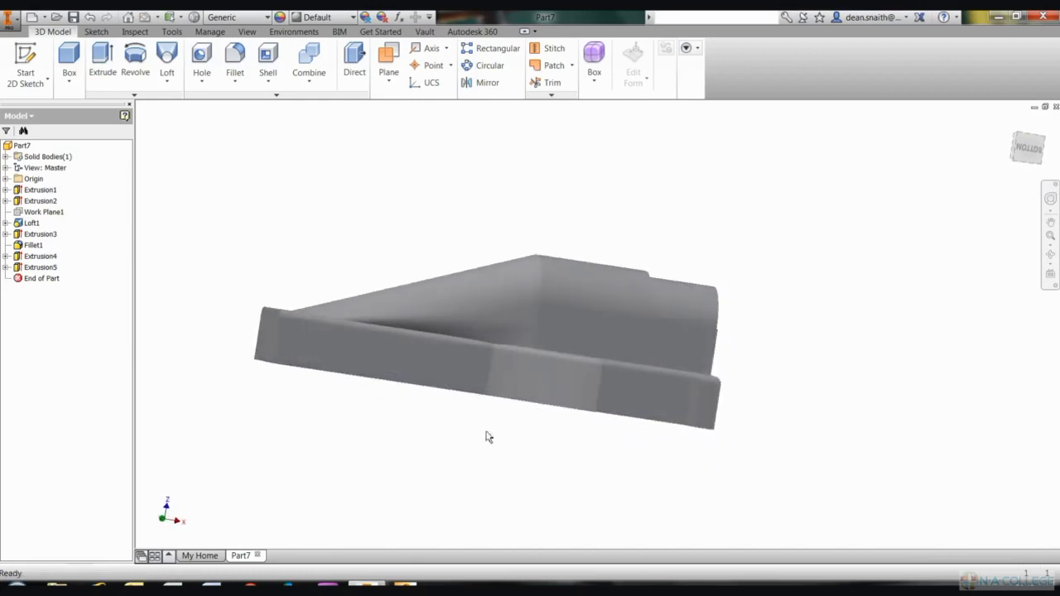
pyautogui.click(645, 403)
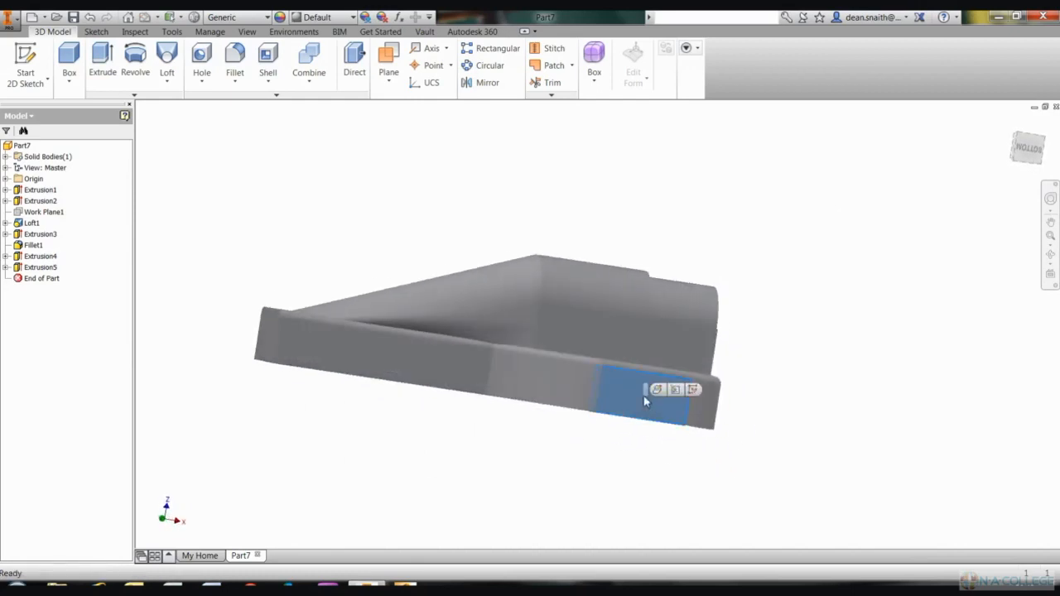
pyautogui.click(693, 390)
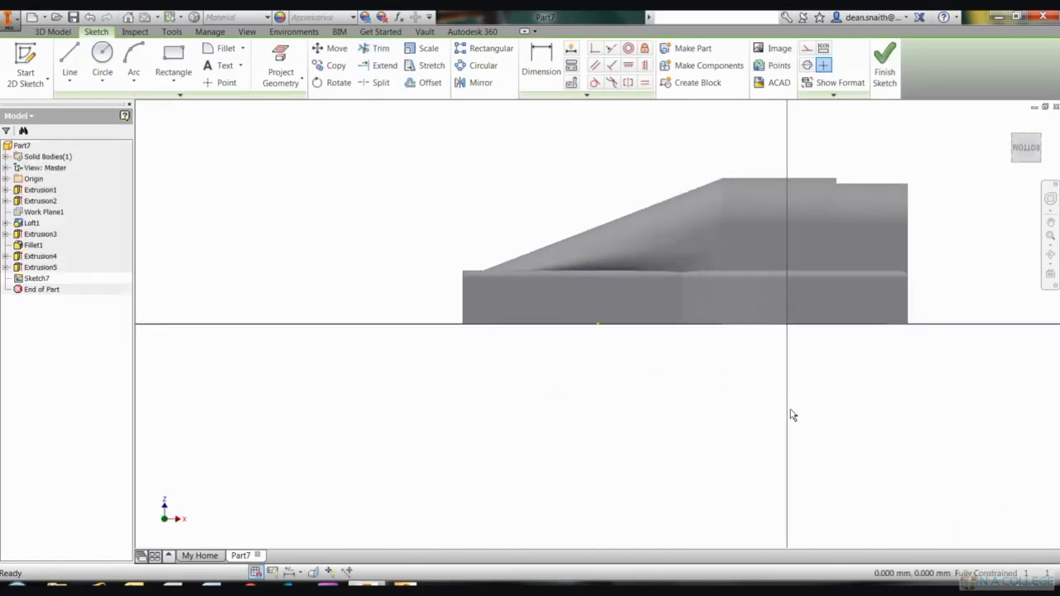
pyautogui.moveTo(790, 415); pyautogui.dragTo(611, 439, button='middle')
pyautogui.click(108, 64)
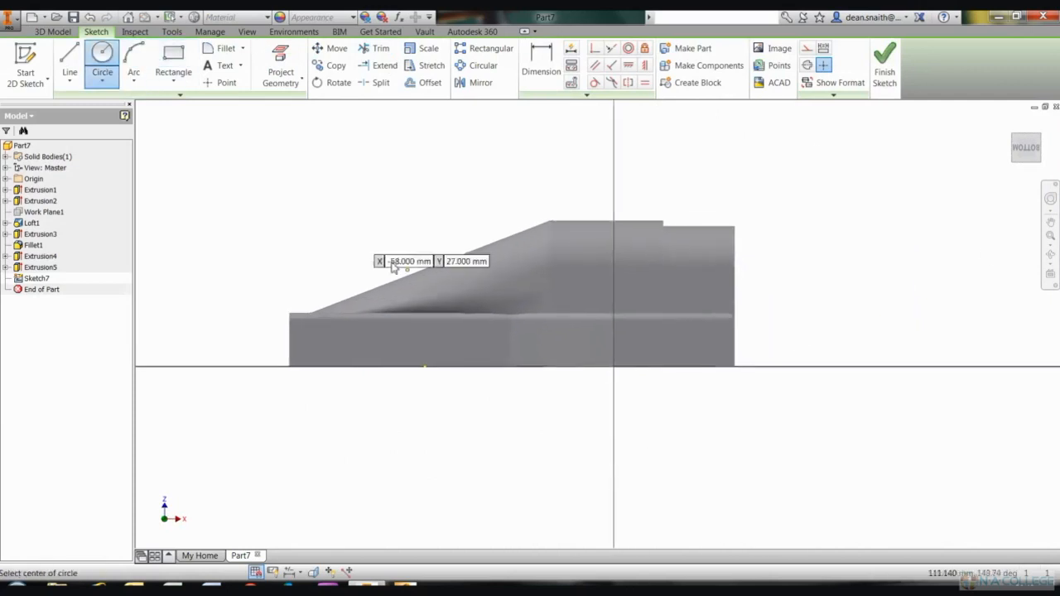
pyautogui.click(663, 345)
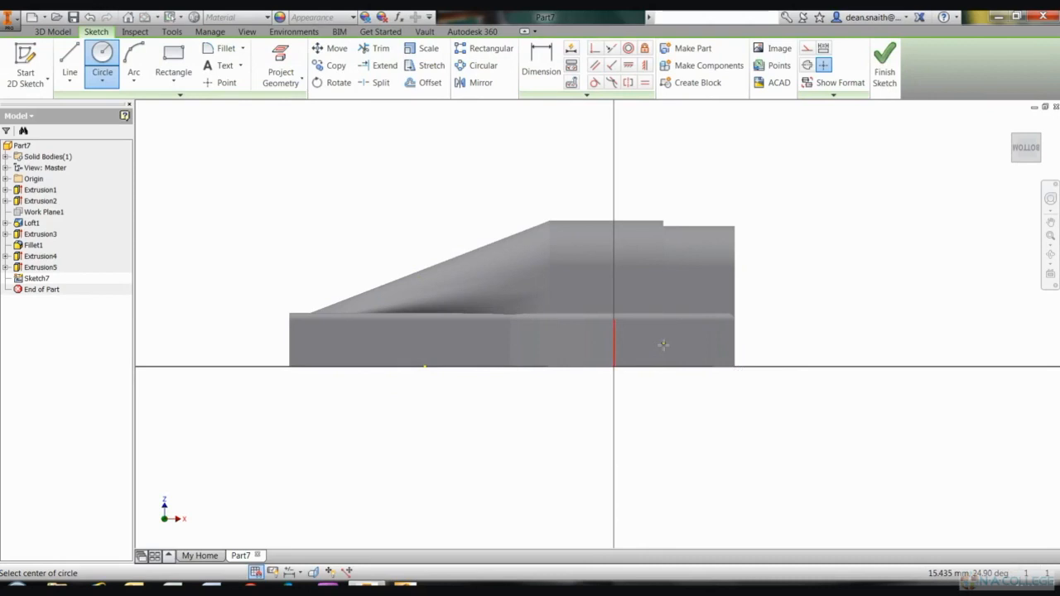
pyautogui.click(663, 344)
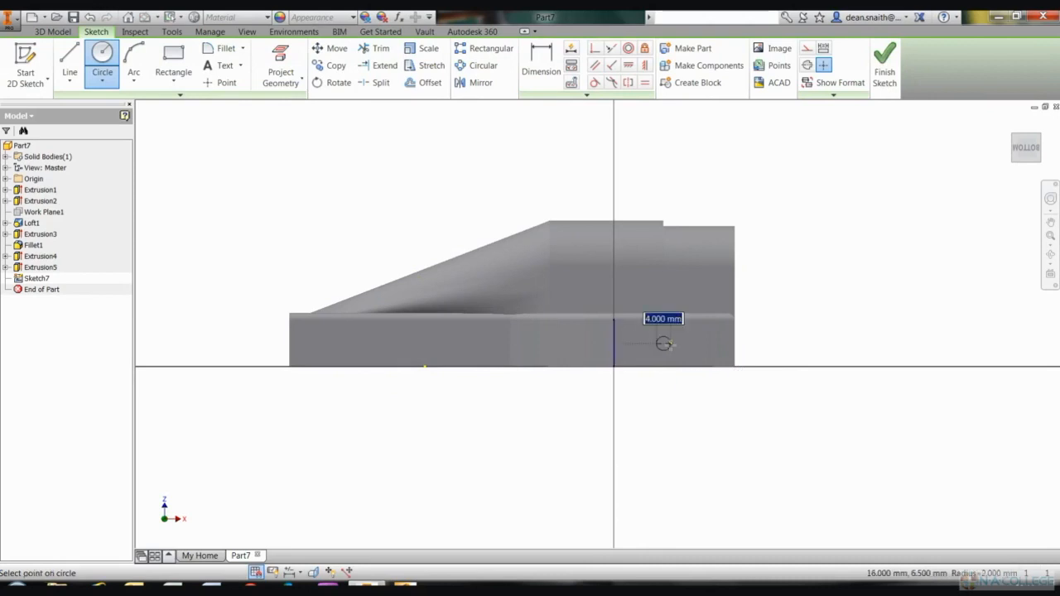
pyautogui.write('4.5')
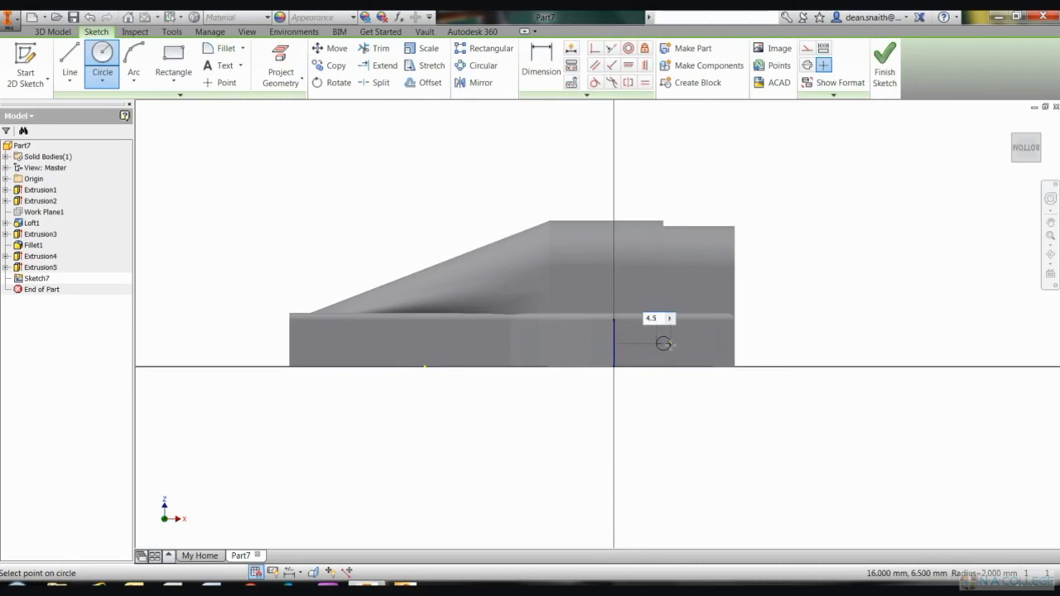
pyautogui.press('Return')
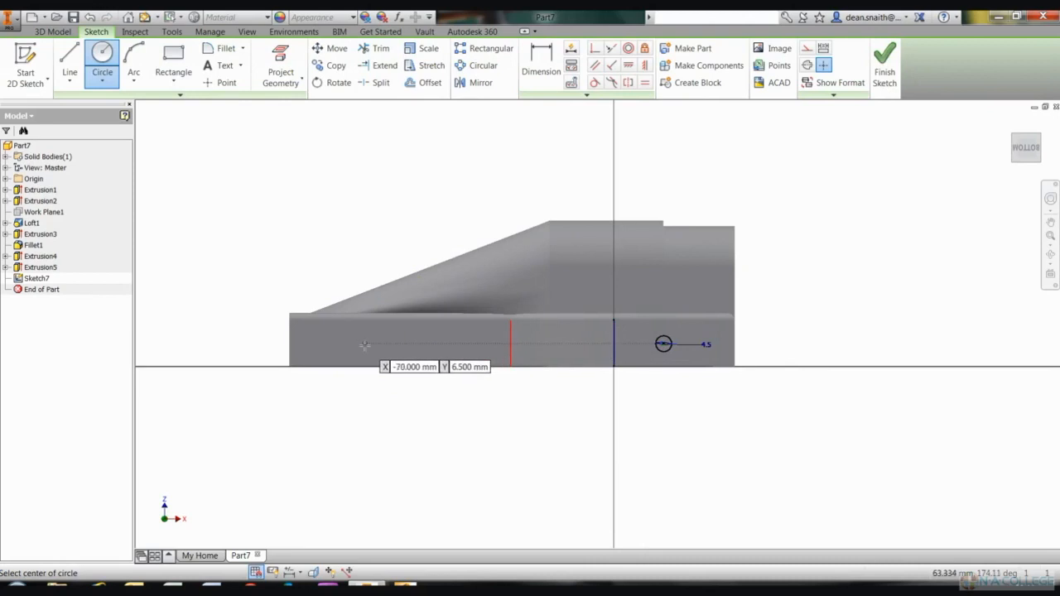
# - Draw a second 4.5 mm diameter circle near the tapered end, level with the first and about 93 mm from it, and finish the sketch
pyautogui.click(332, 344)
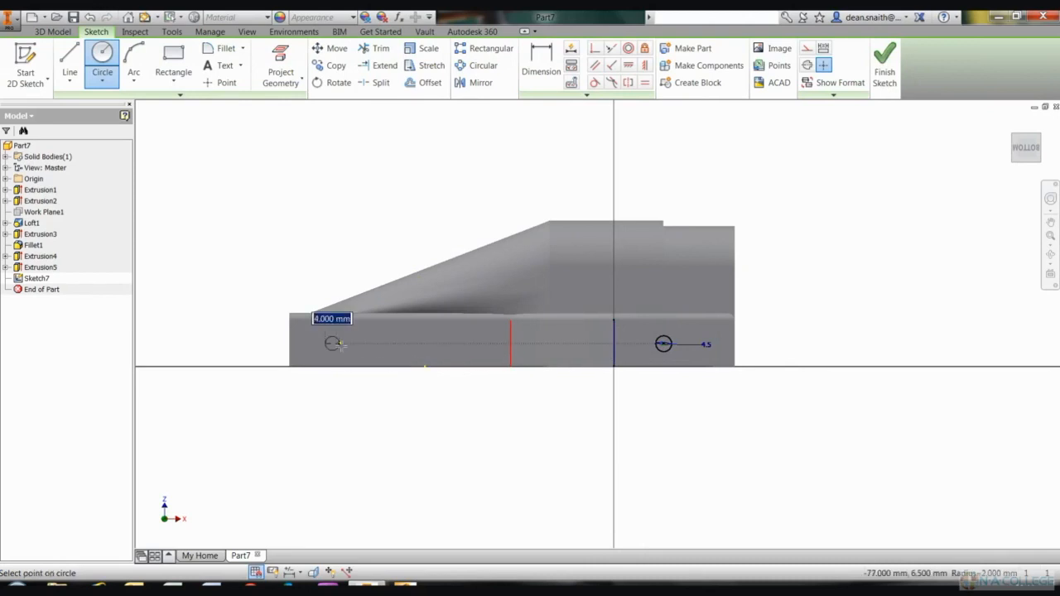
pyautogui.write('4')
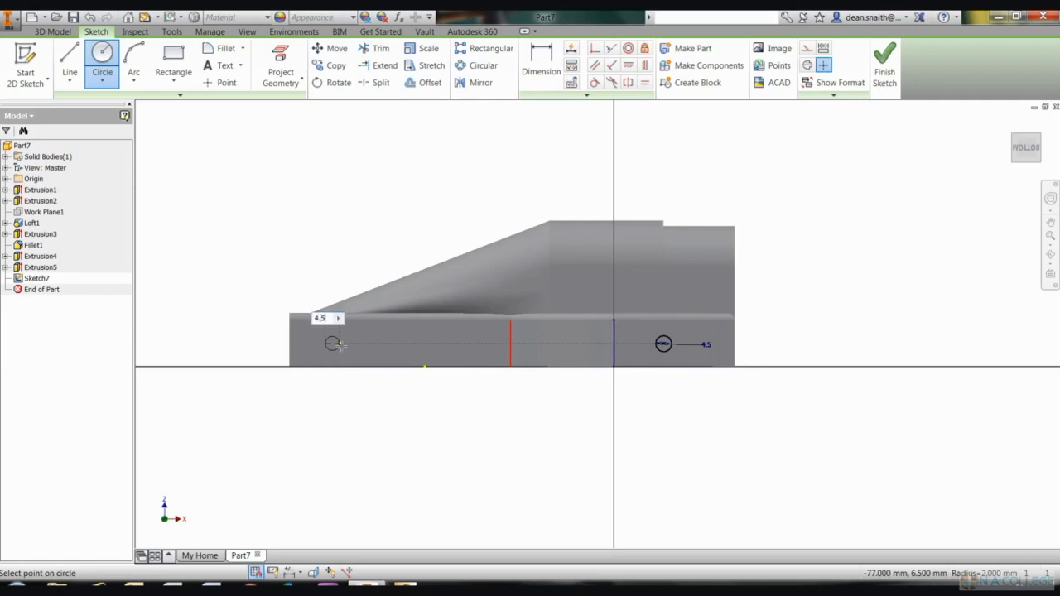
pyautogui.write('.5')
pyautogui.press('Return')
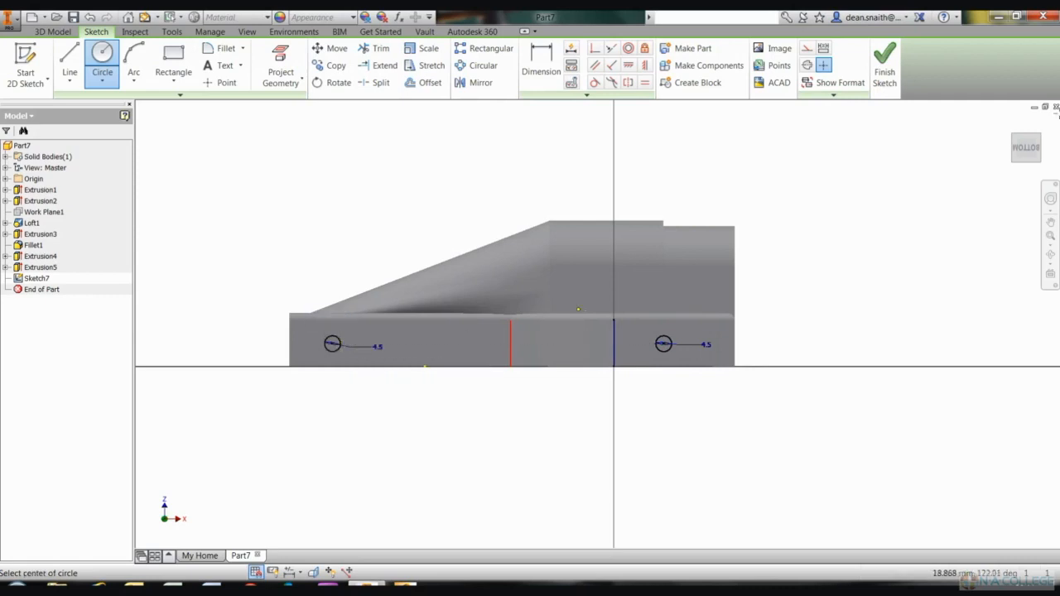
pyautogui.click(884, 66)
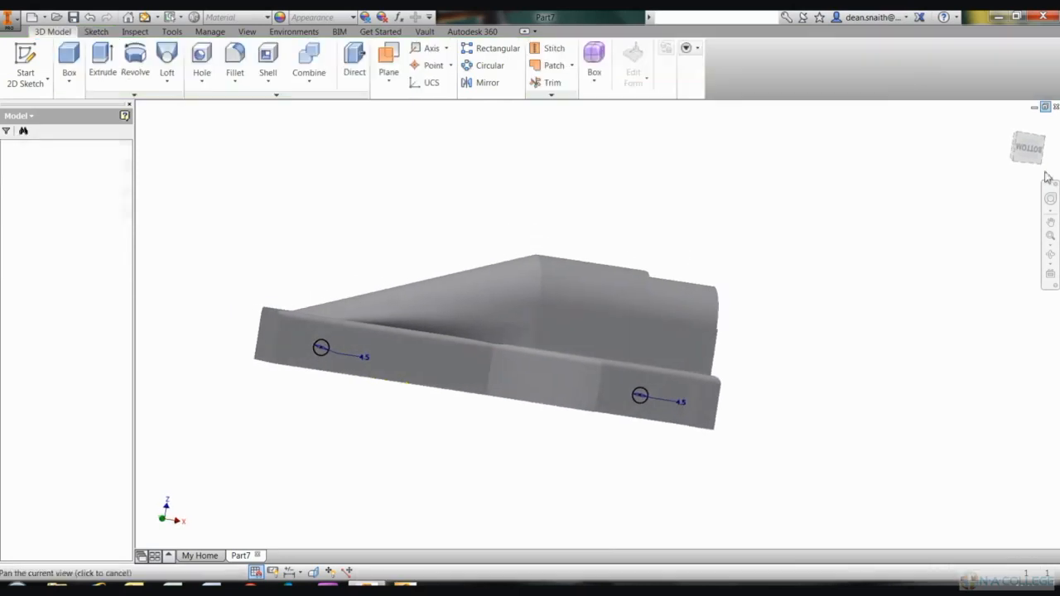
# - Extrude both 4.5 mm circles as a cut through the whole body with the extents set to All
pyautogui.click(103, 69)
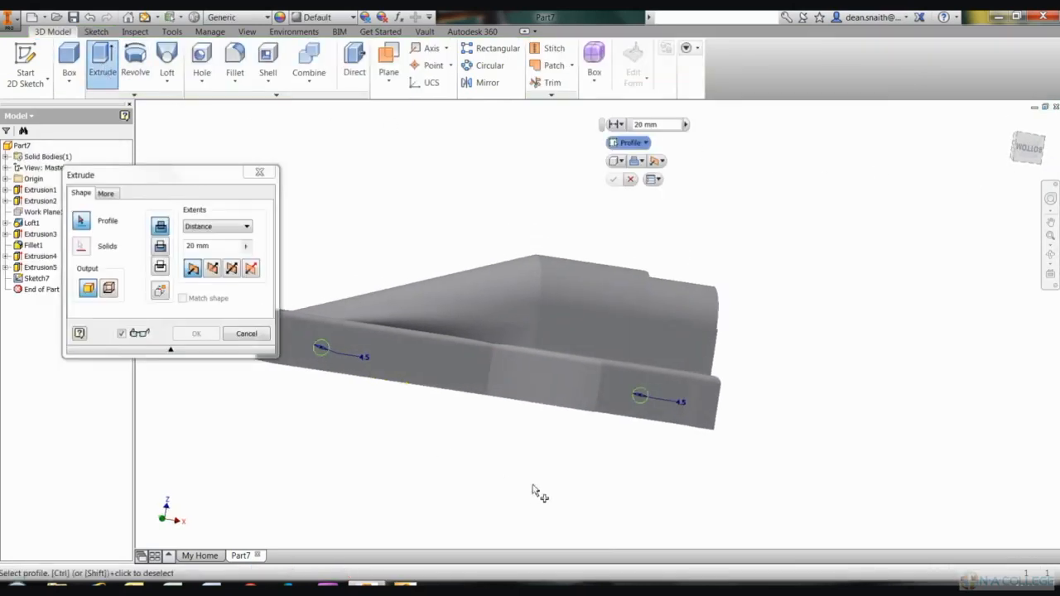
pyautogui.click(640, 399)
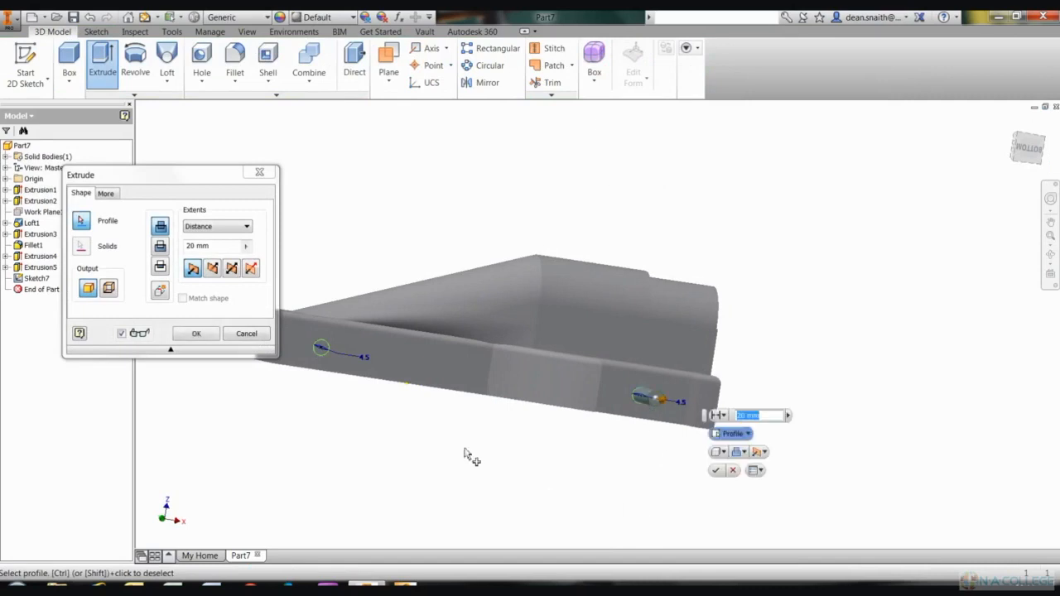
pyautogui.click(322, 348)
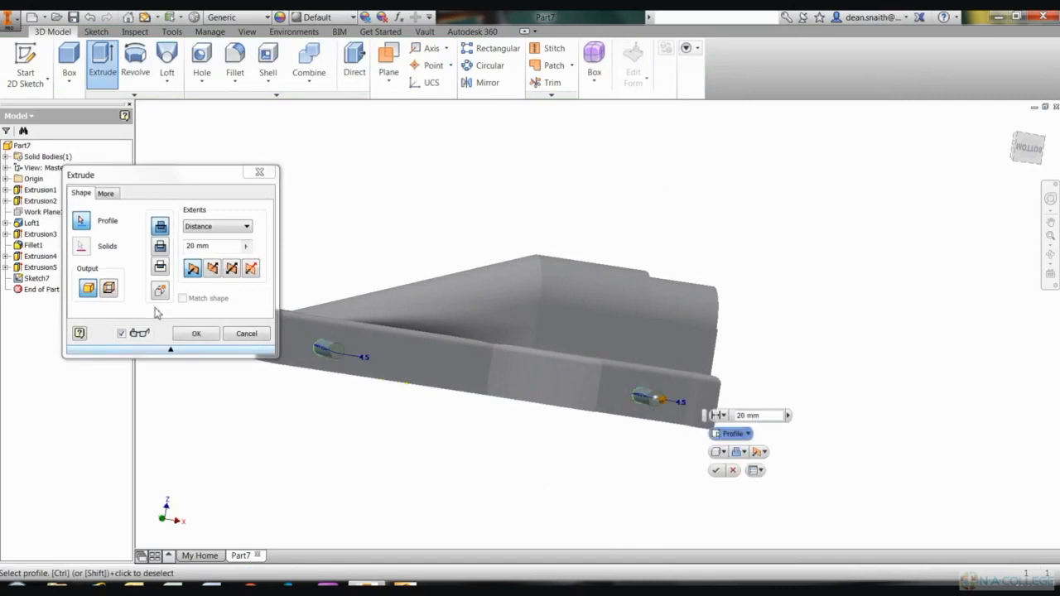
pyautogui.click(160, 246)
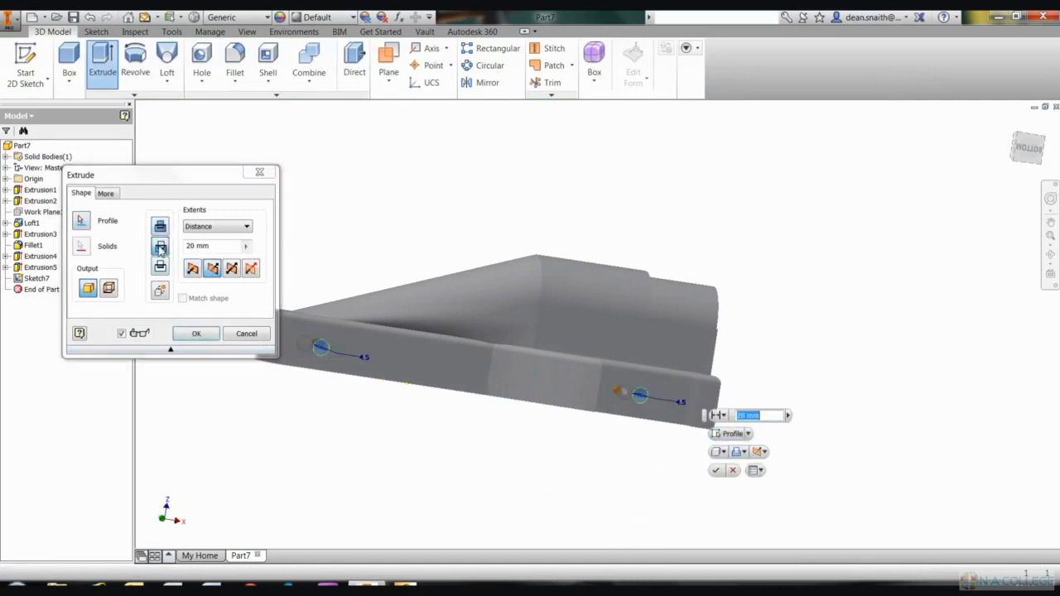
pyautogui.click(246, 227)
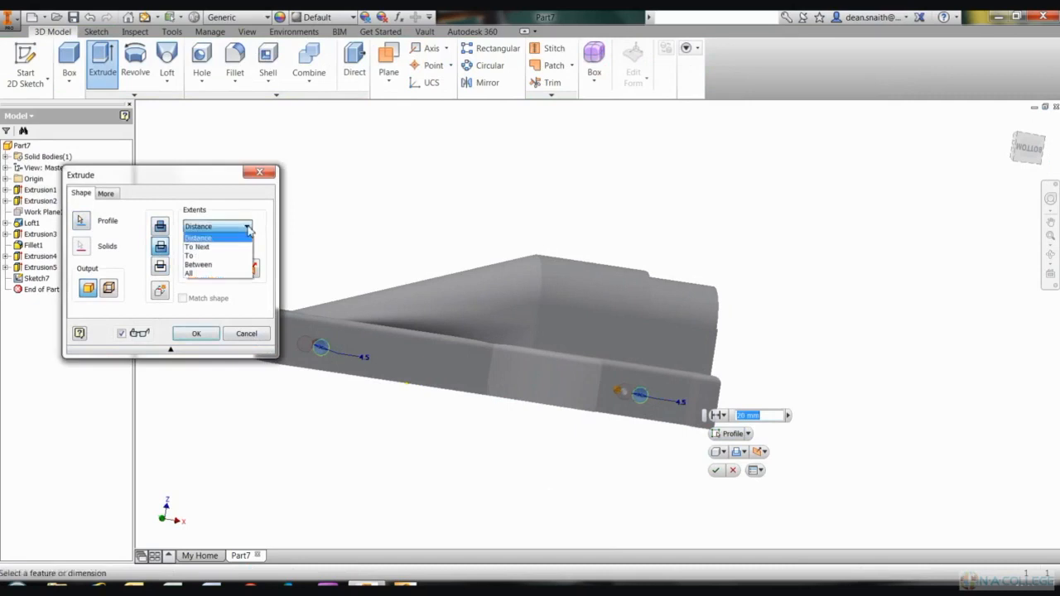
pyautogui.click(190, 274)
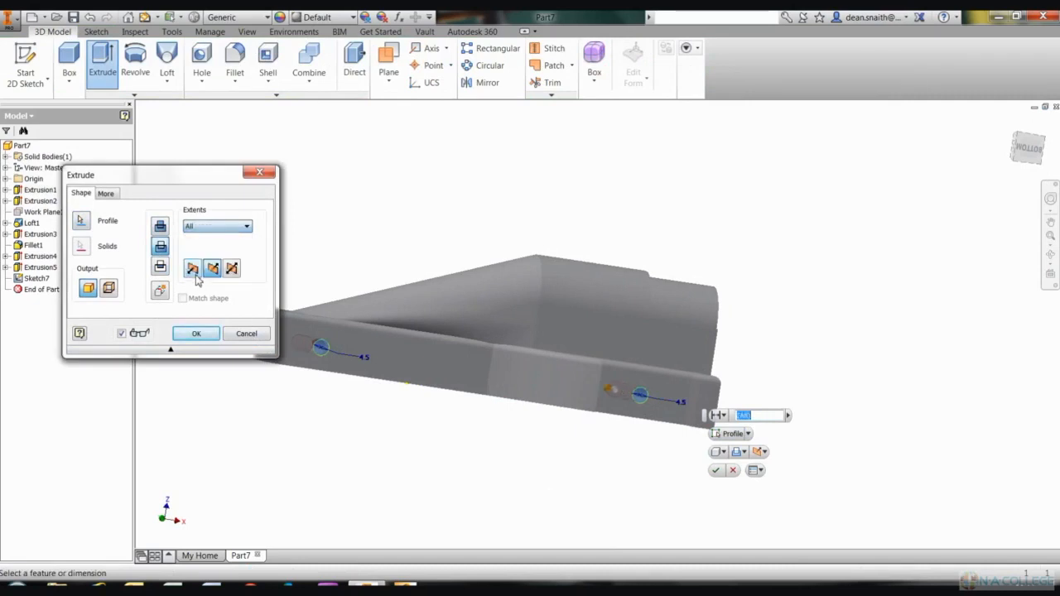
pyautogui.click(197, 334)
# - Start a new sketch on the base's narrow end face and draw a 4 mm diameter circle about 8.75 mm above its bottom edge
pyautogui.press('F4')
pyautogui.moveTo(473, 398); pyautogui.dragTo(522, 394)
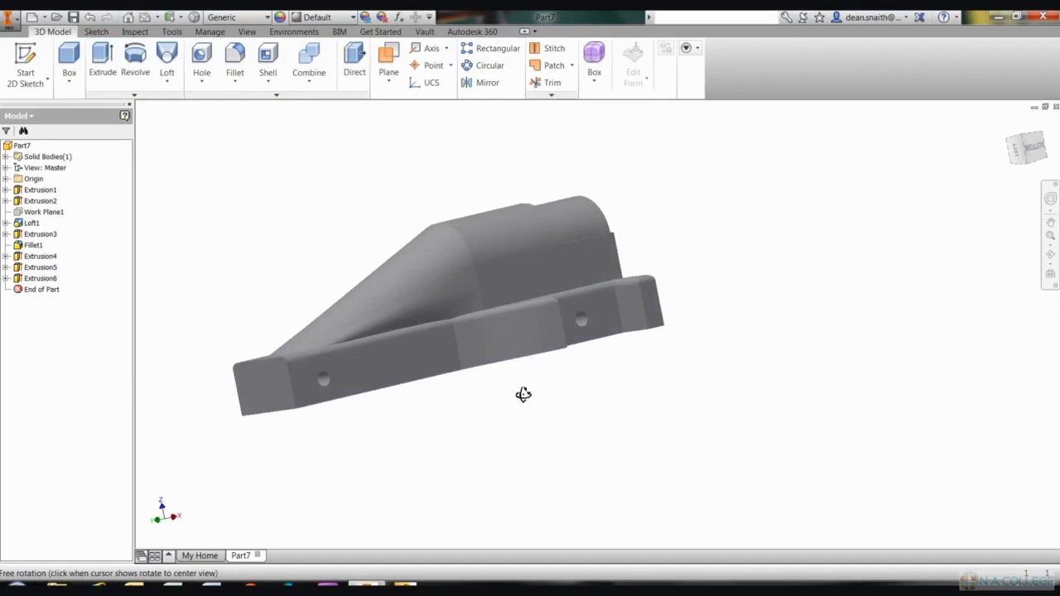
pyautogui.moveTo(522, 394)
pyautogui.mouseDown()
pyautogui.moveTo(489, 402)
pyautogui.moveTo(493, 391)
pyautogui.moveTo(535, 381)
pyautogui.mouseUp()
pyautogui.press('Escape')
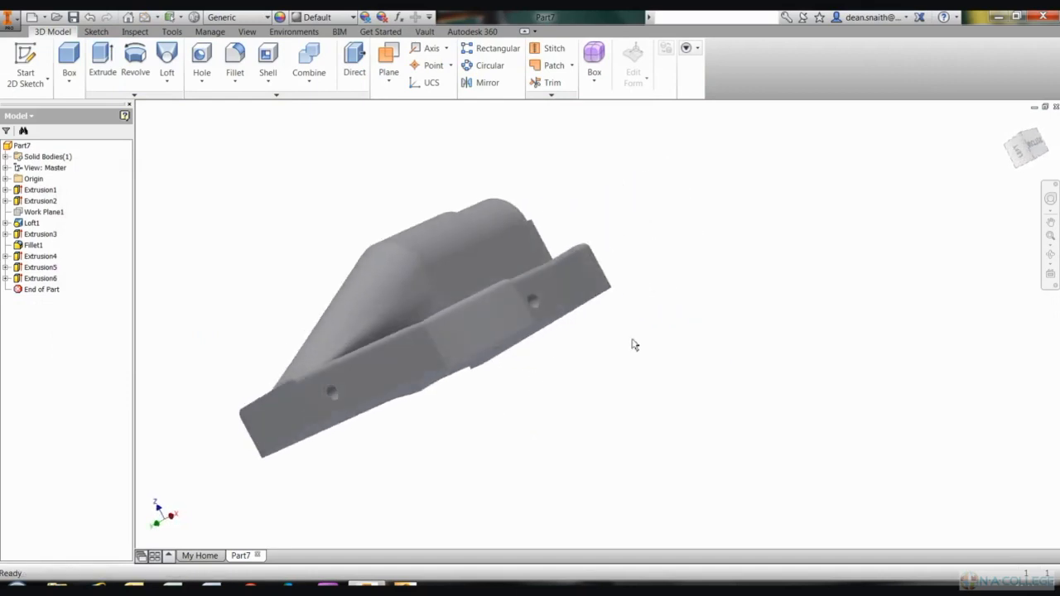
pyautogui.click(298, 403)
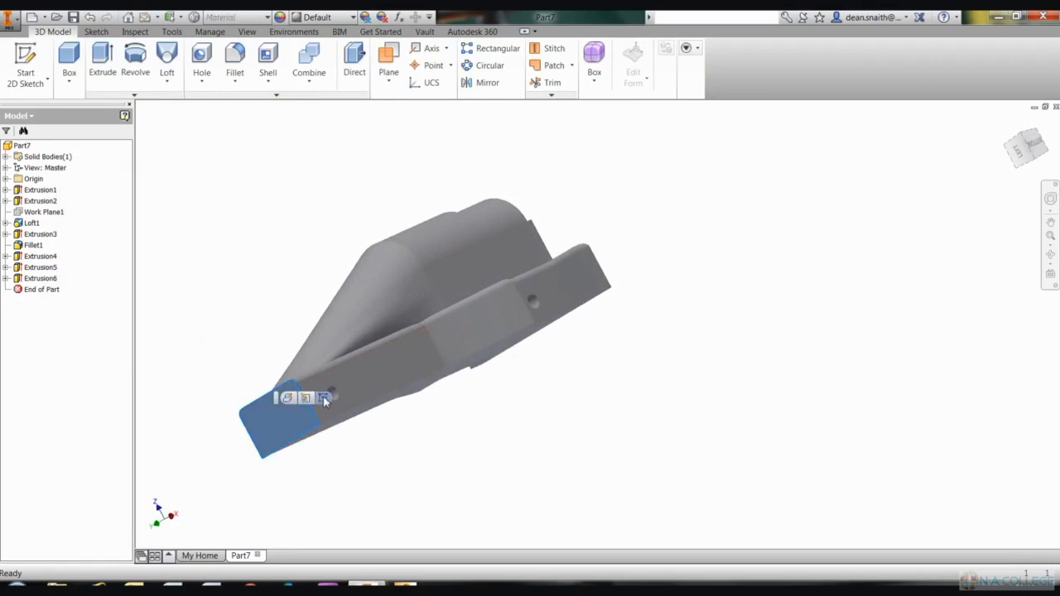
pyautogui.click(323, 398)
pyautogui.click(103, 56)
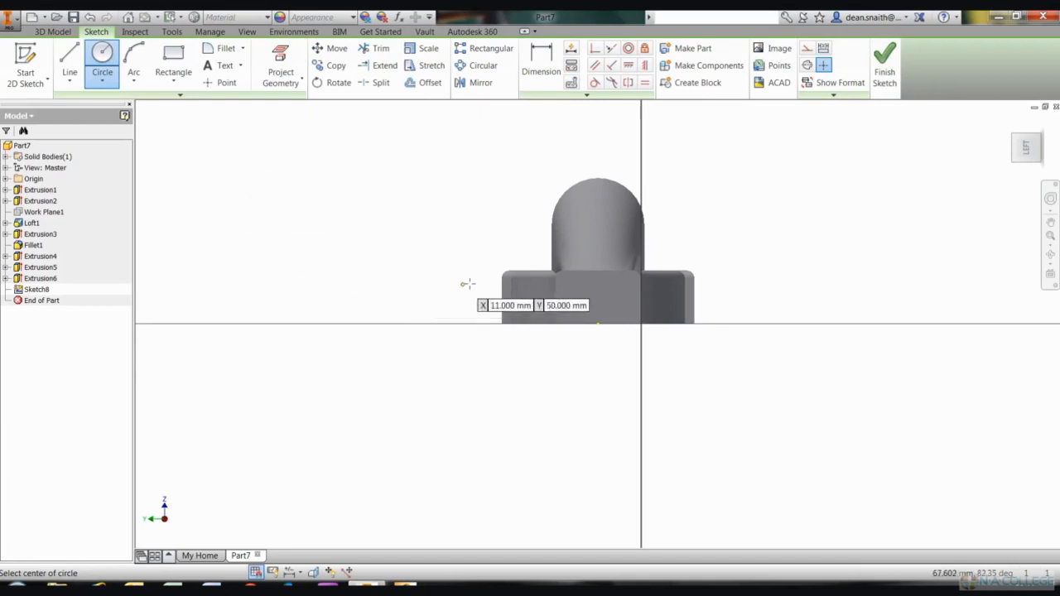
pyautogui.click(581, 293)
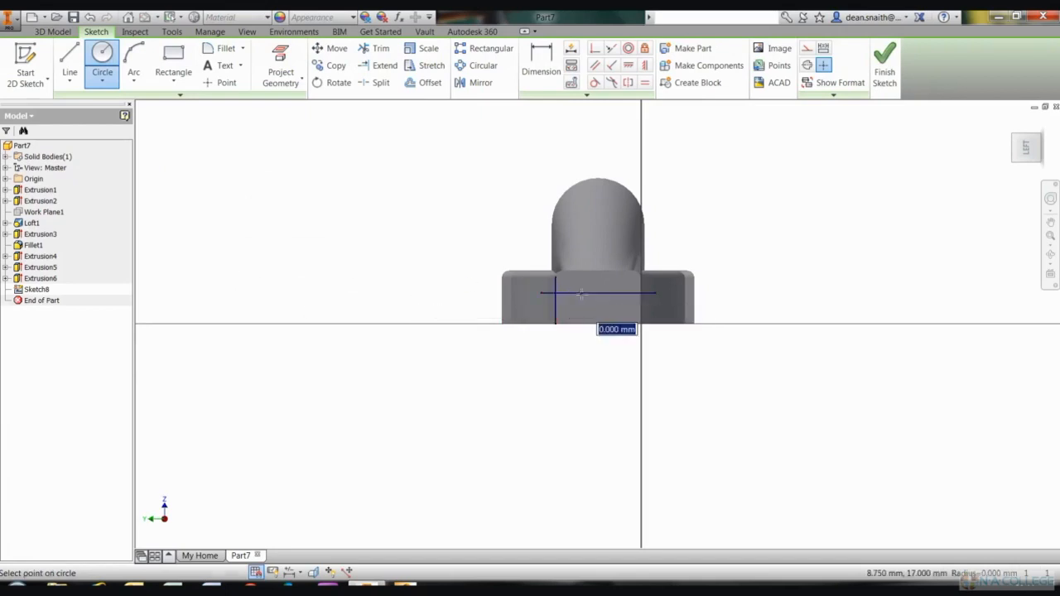
pyautogui.write('4')
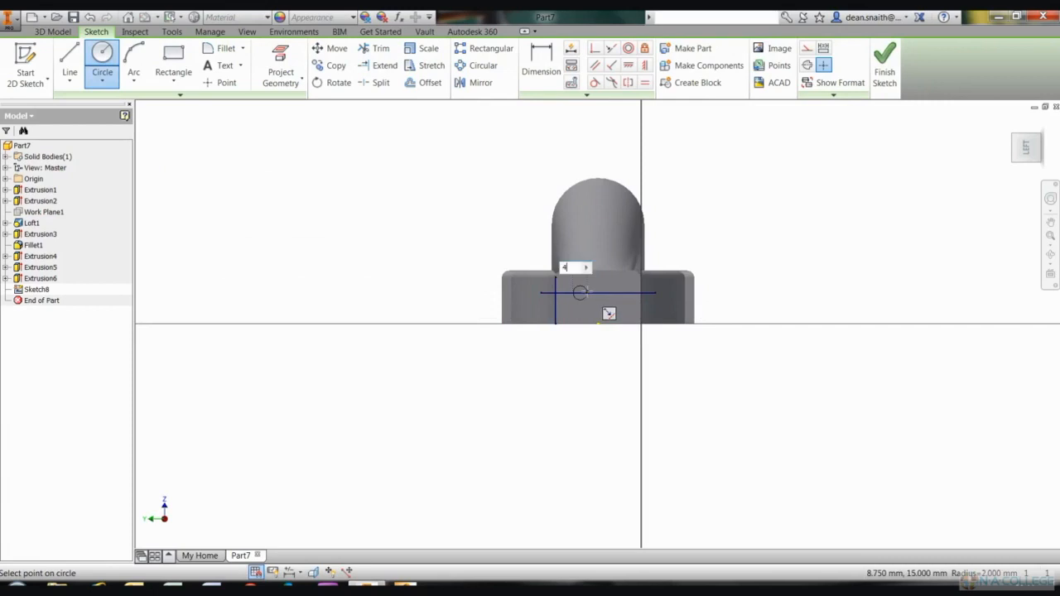
pyautogui.press('Return')
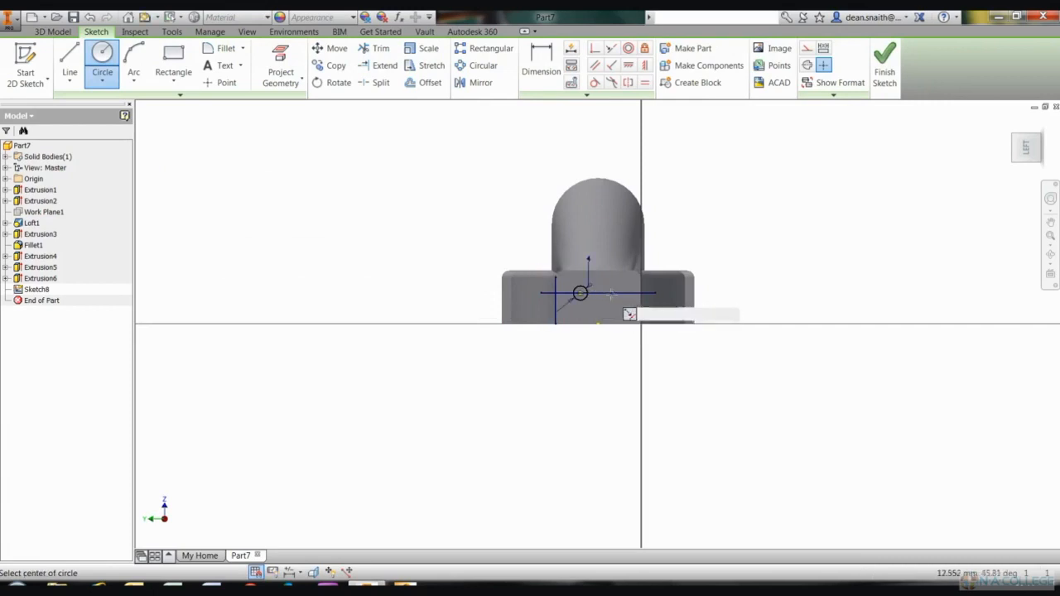
# - Draw a second 4 mm diameter circle on the end face, level with the first and about 10 mm from it
pyautogui.click(615, 292)
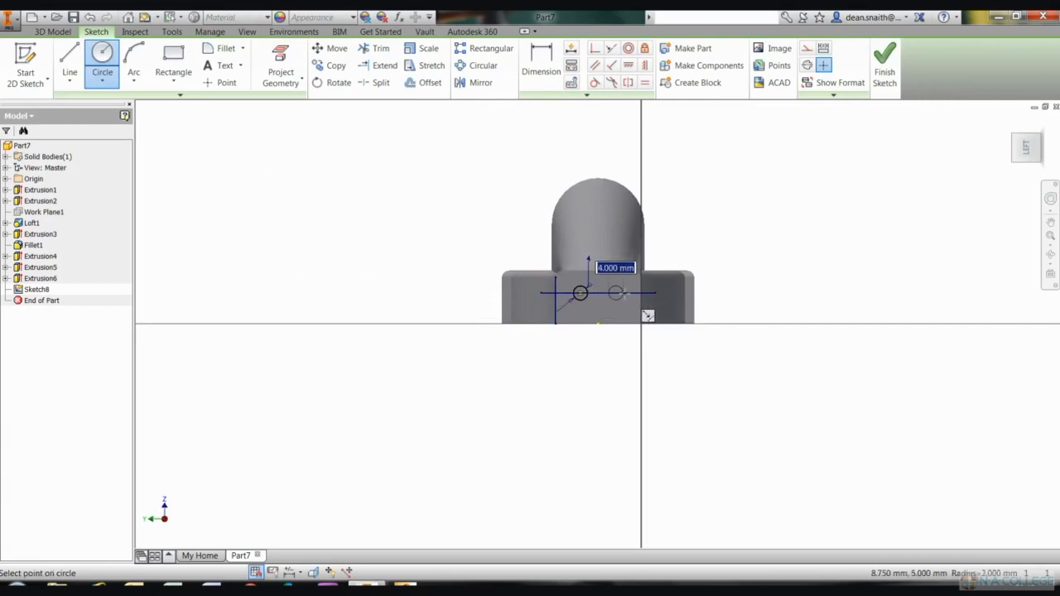
pyautogui.write('4')
pyautogui.press('Return')
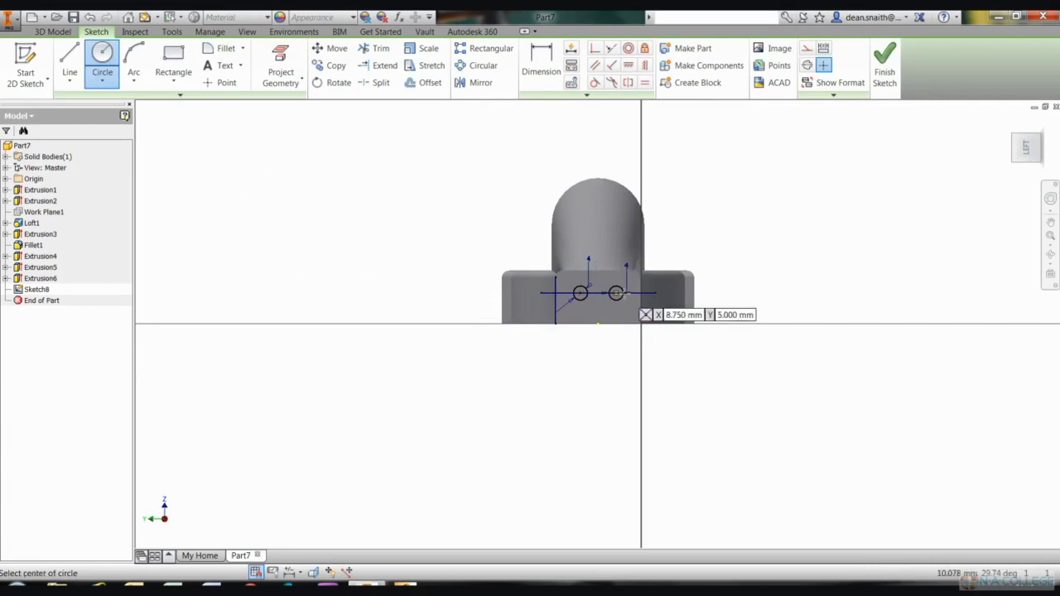
# - Dimension each 4 mm circle's centre 7 mm from its nearest side edge of the end face, and finish the sketch
pyautogui.scroll(2, 613, 295)
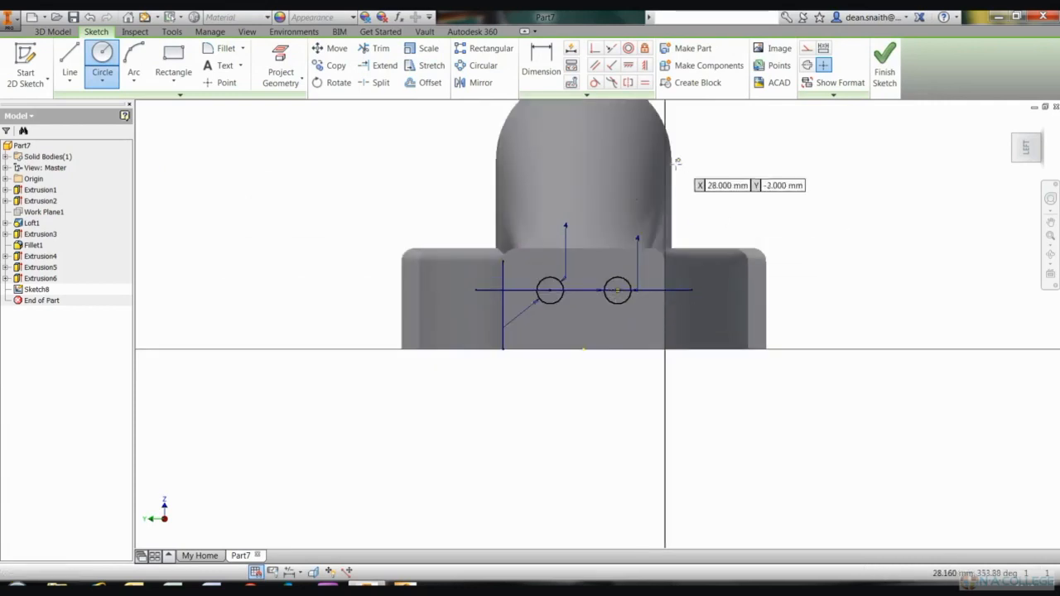
pyautogui.click(546, 64)
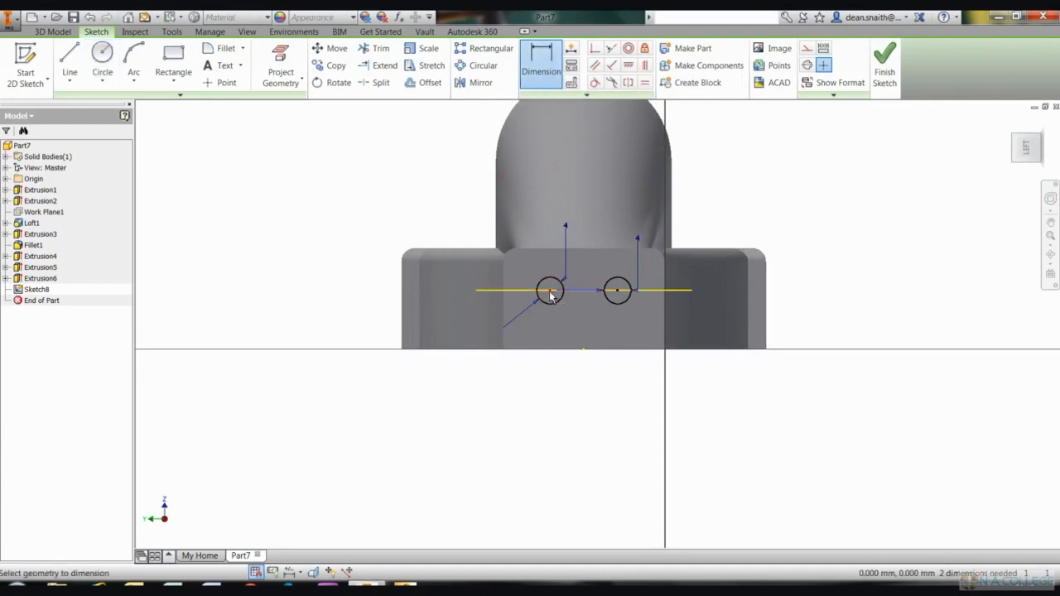
pyautogui.click(503, 290)
pyautogui.click(549, 290)
pyautogui.click(517, 403)
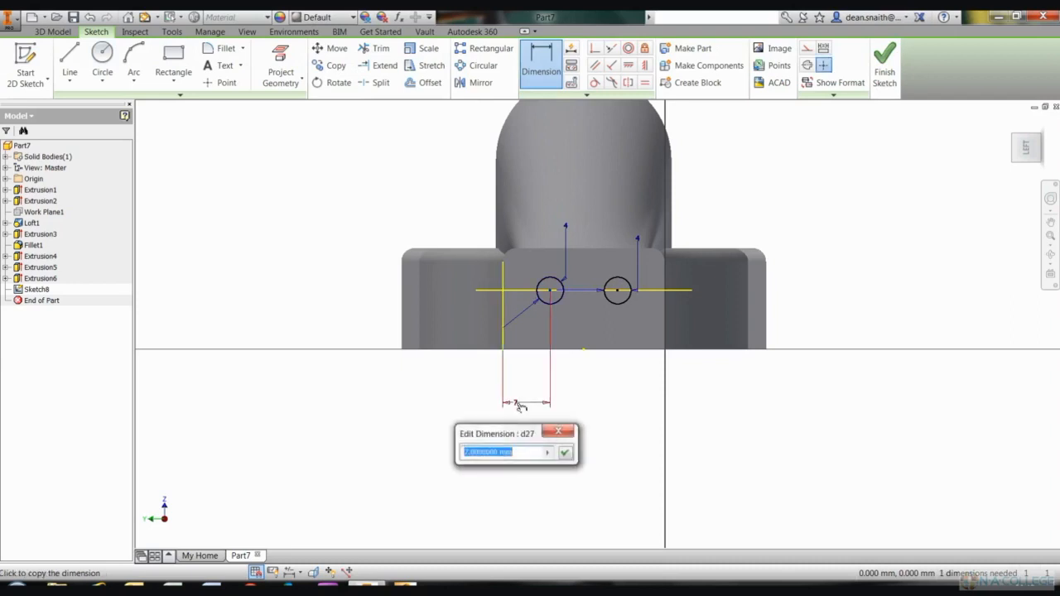
pyautogui.click(564, 452)
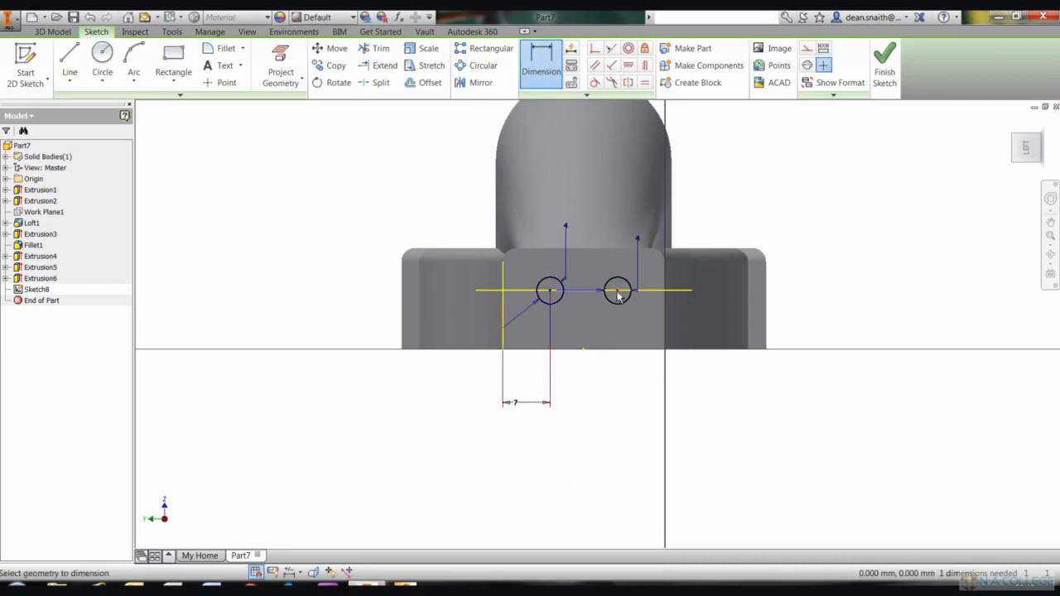
pyautogui.click(665, 301)
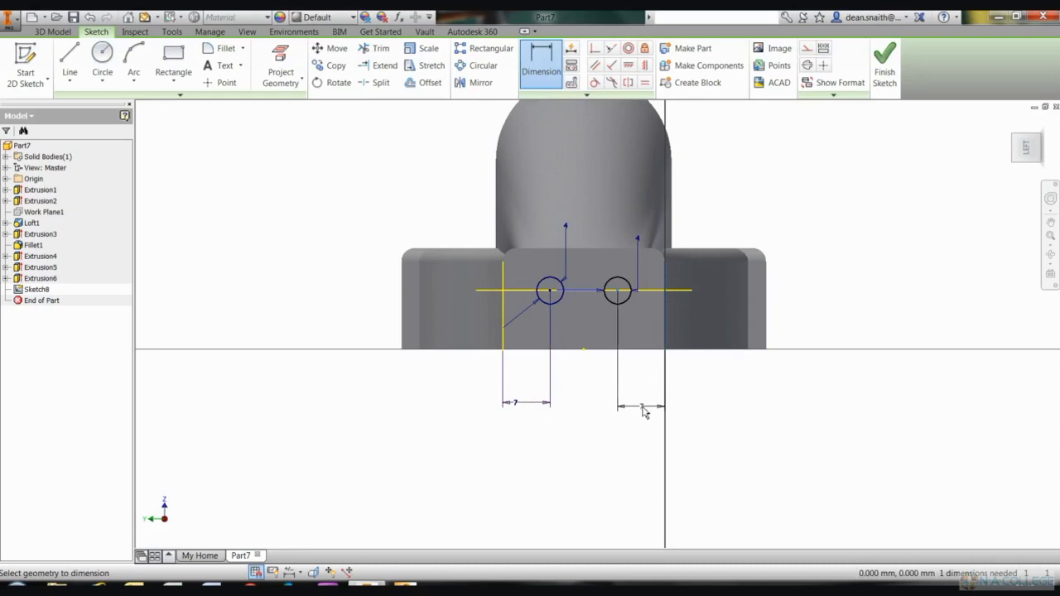
pyautogui.click(644, 411)
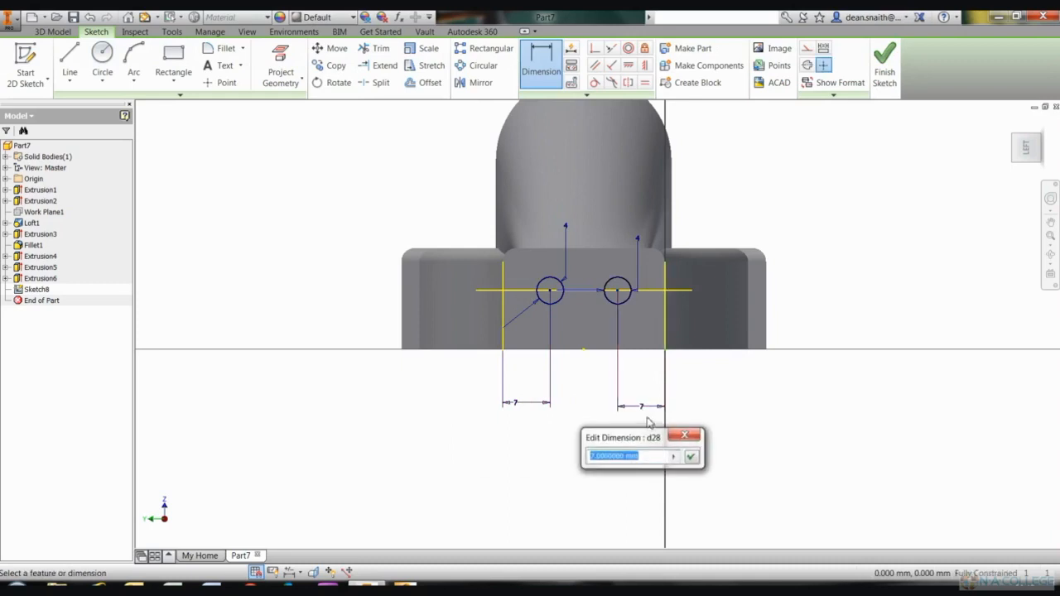
pyautogui.click(690, 458)
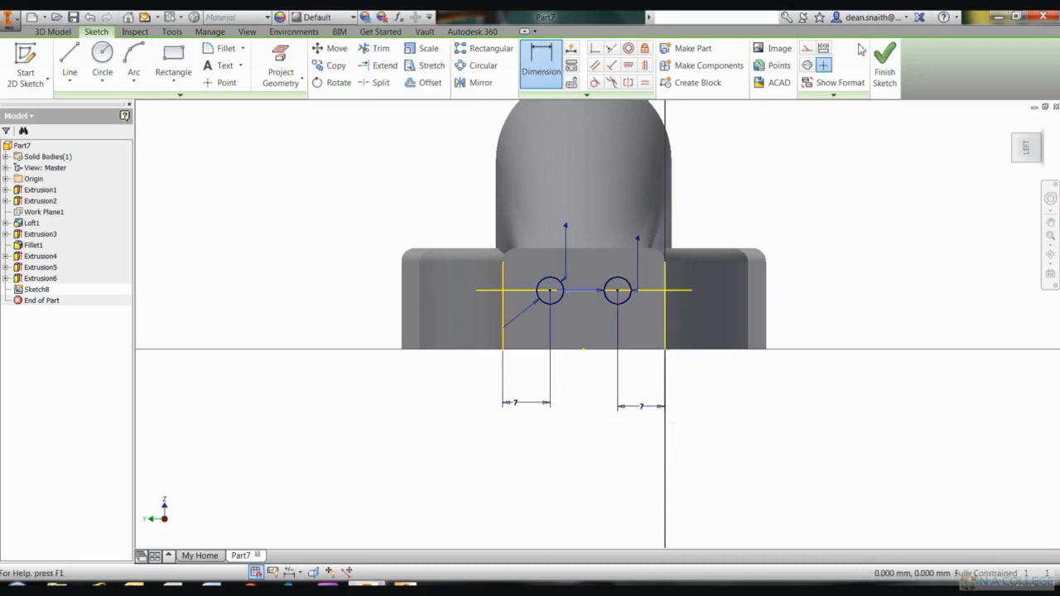
pyautogui.click(883, 67)
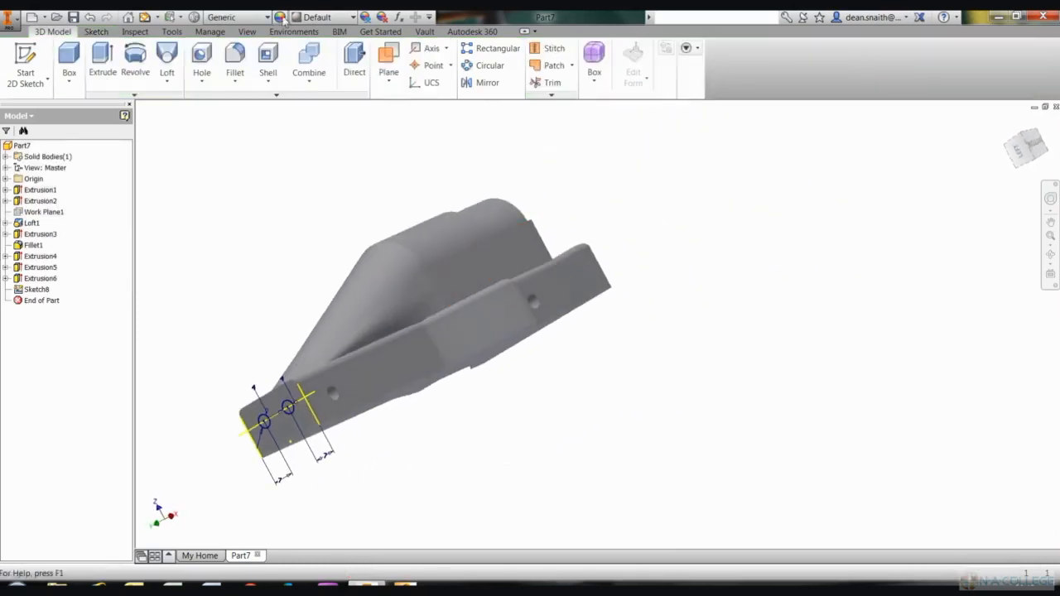
# - Extrude both 4 mm circles on the narrow end face as a 20 mm deep cut into the body
pyautogui.click(102, 60)
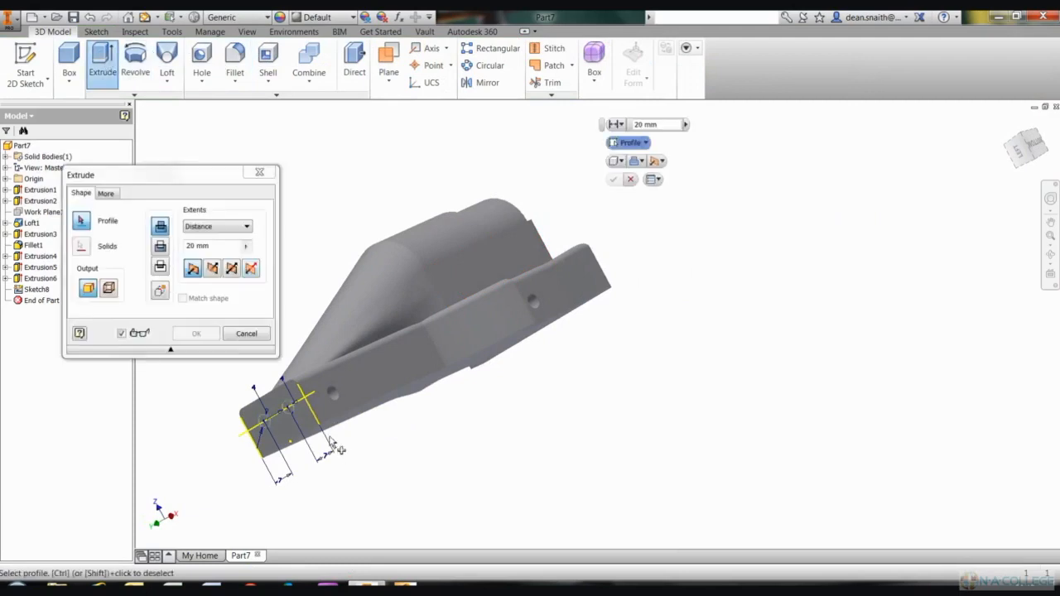
pyautogui.click(291, 424)
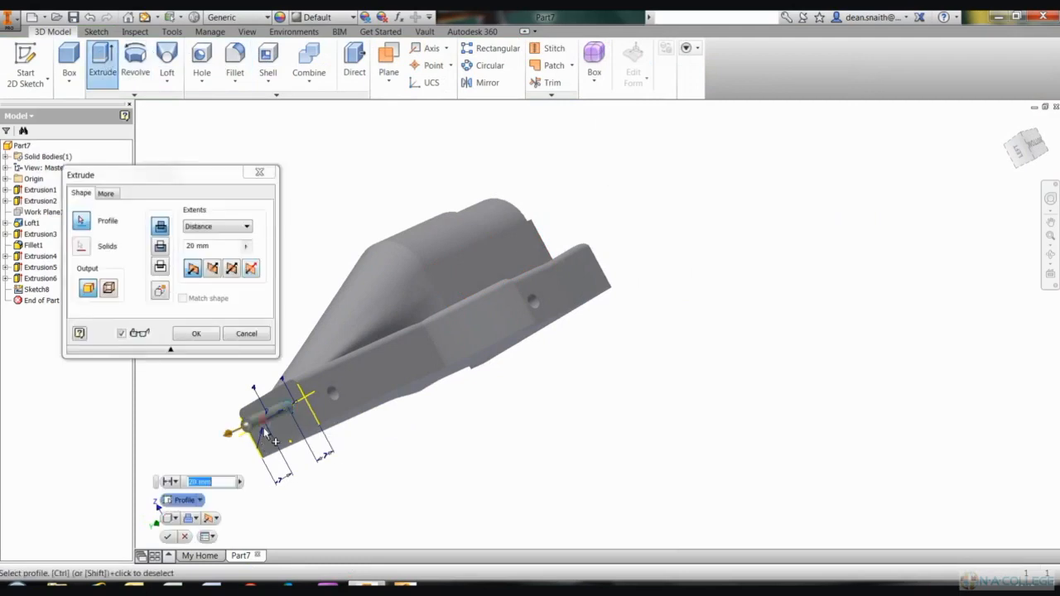
pyautogui.click(264, 429)
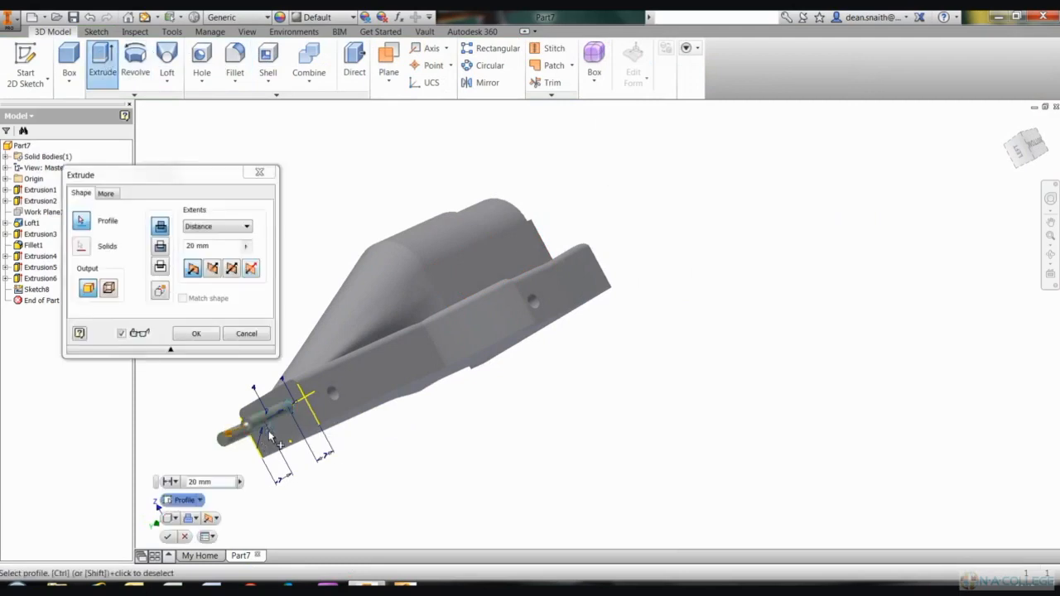
pyautogui.click(159, 249)
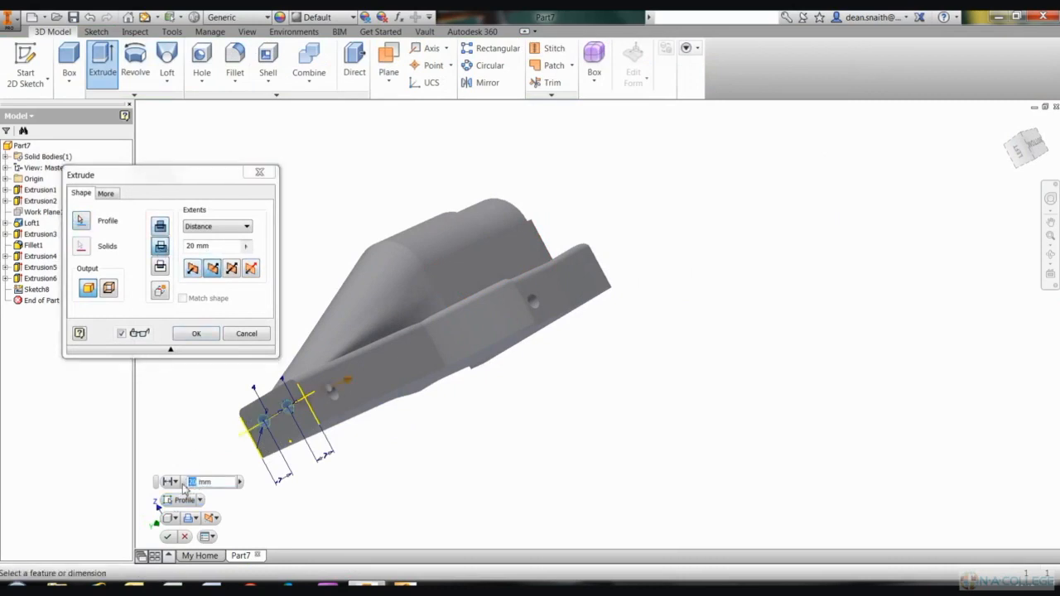
pyautogui.click(168, 537)
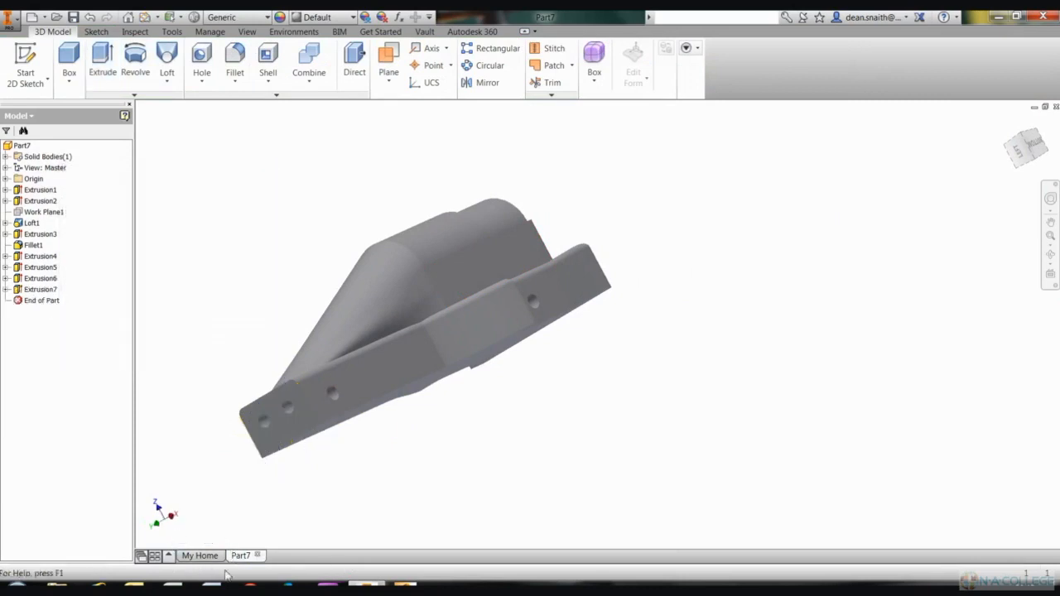
pyautogui.keyDown('shift'); pyautogui.moveTo(405, 400); pyautogui.dragTo(419, 426, button='middle'); pyautogui.keyUp('shift')
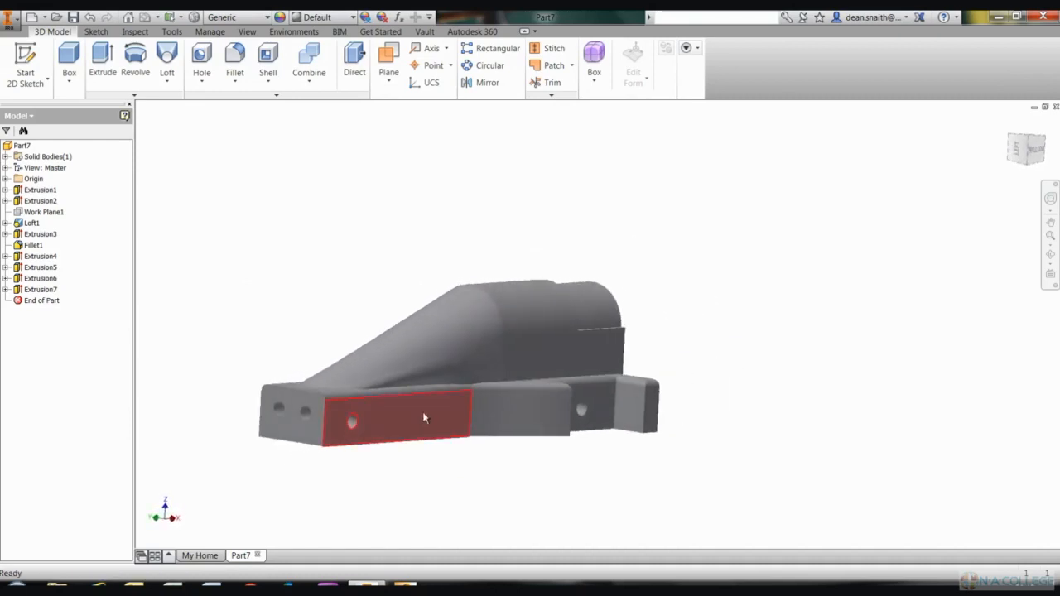